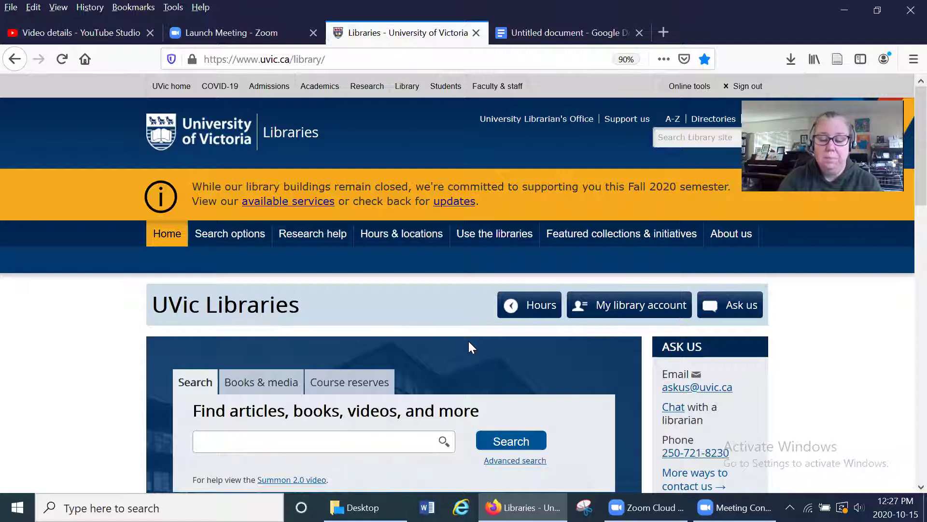
# Step: Open the library's Databases page from the search options and browse all databases starting with H
pyautogui.scroll(-3, 468, 340)
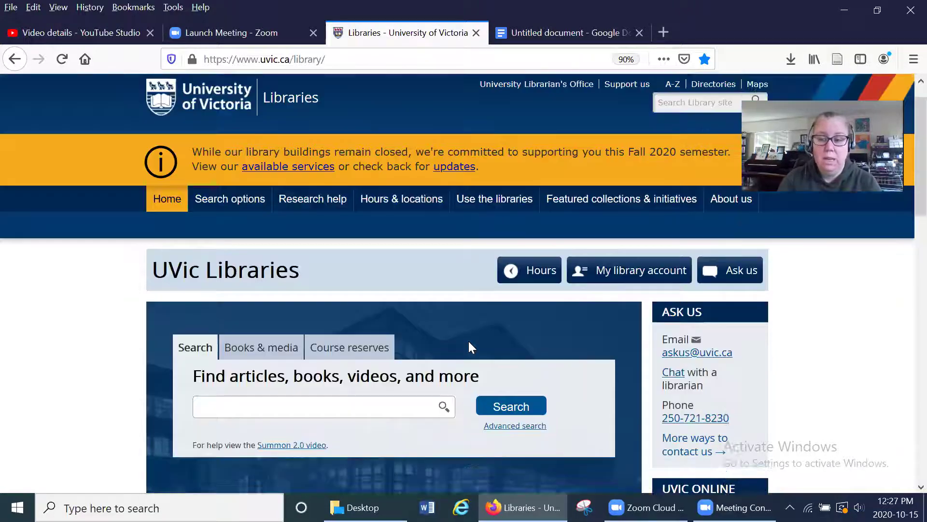
pyautogui.scroll(3, 468, 340)
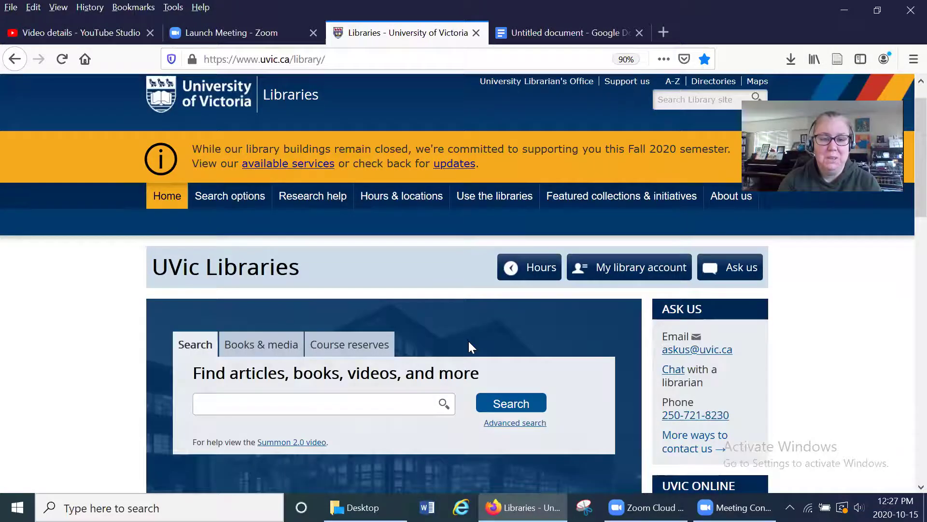
pyautogui.moveTo(240, 241)
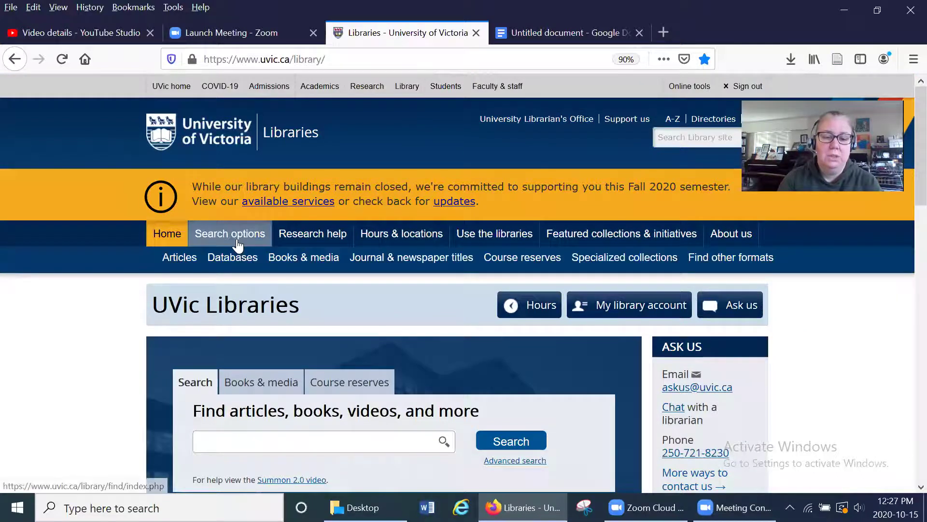
pyautogui.click(240, 259)
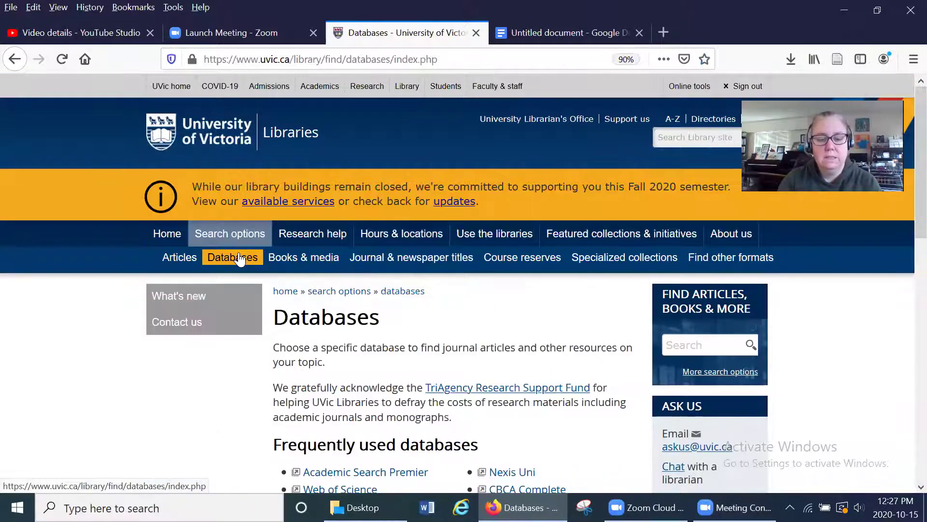
pyautogui.scroll(-8, 256, 406)
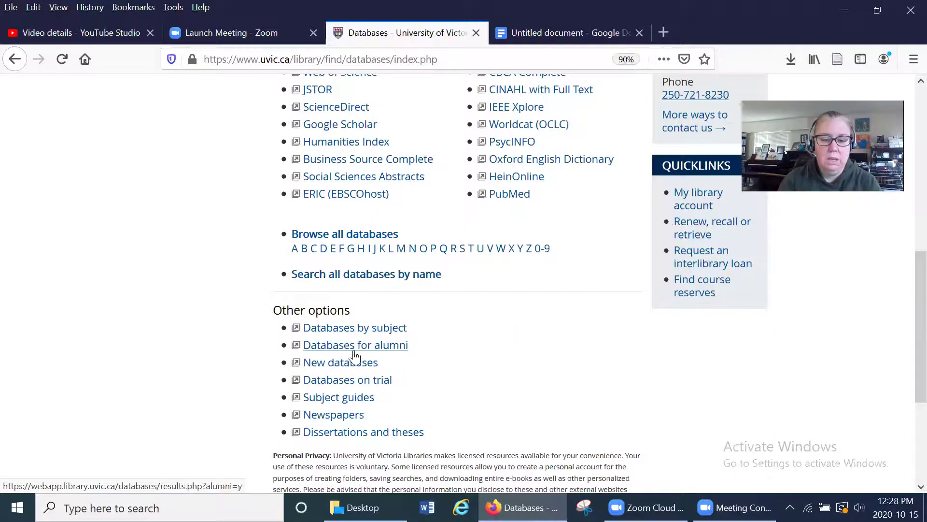
pyautogui.click(361, 249)
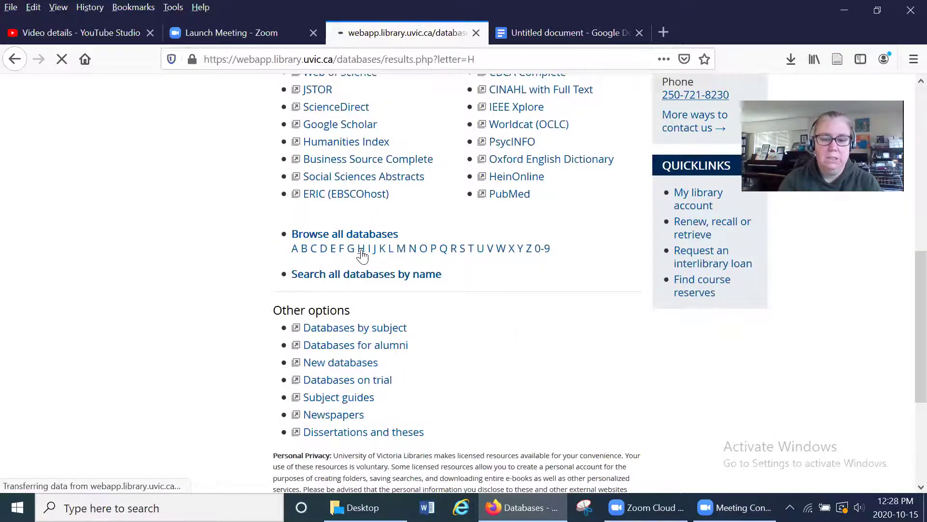
# Step: Connect to Historical Abstracts (EBSCO) through the UVic sign-in and show all the databases being searched
pyautogui.scroll(-4, 361, 249)
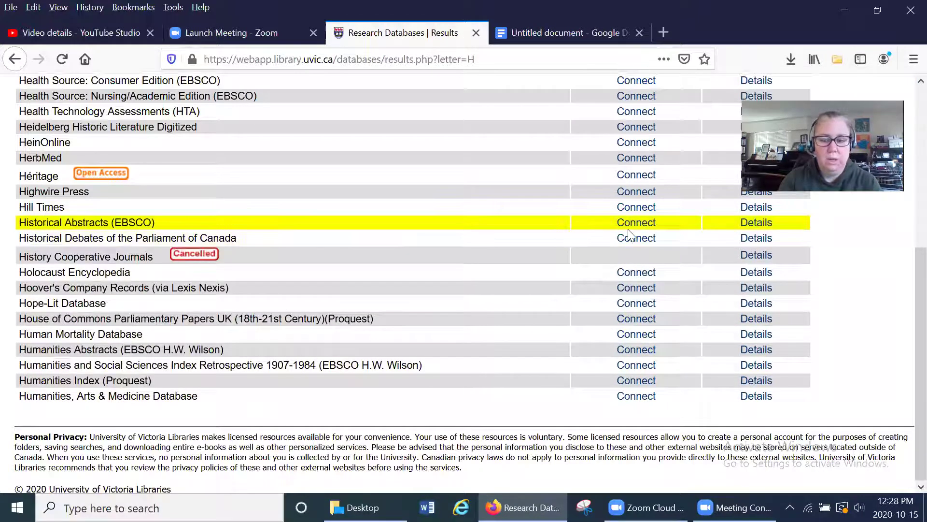
pyautogui.click(639, 224)
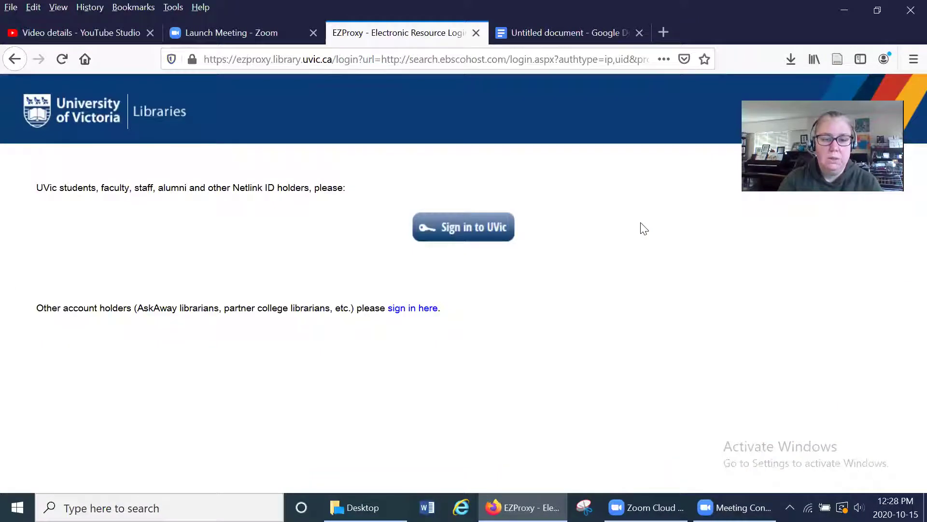
pyautogui.click(465, 232)
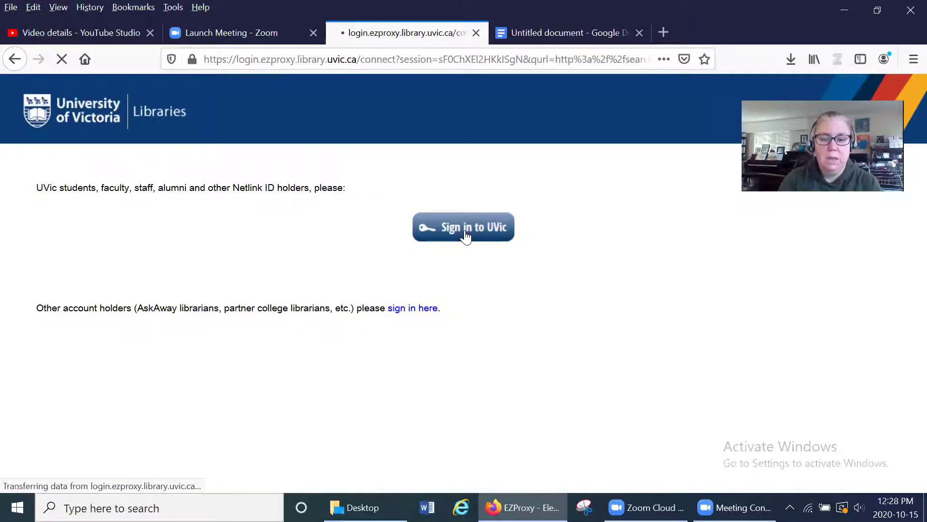
pyautogui.click(463, 343)
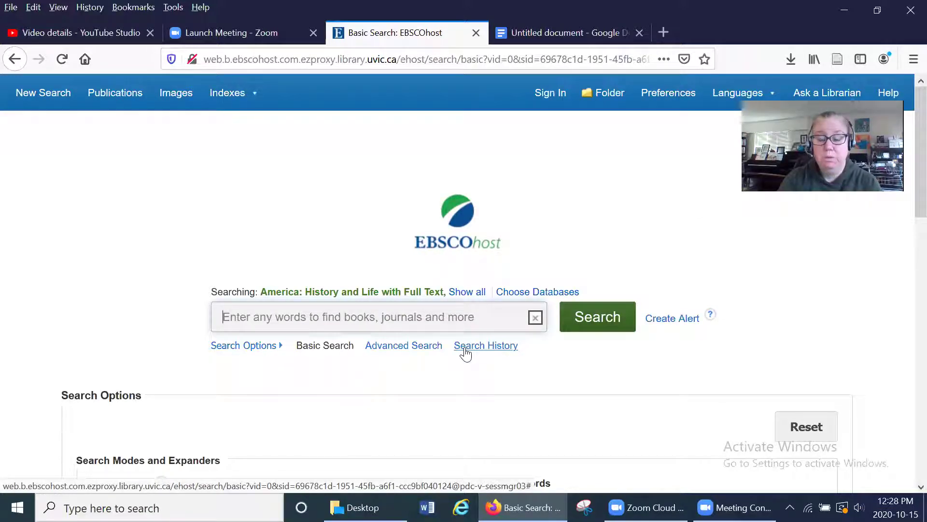
pyautogui.click(467, 293)
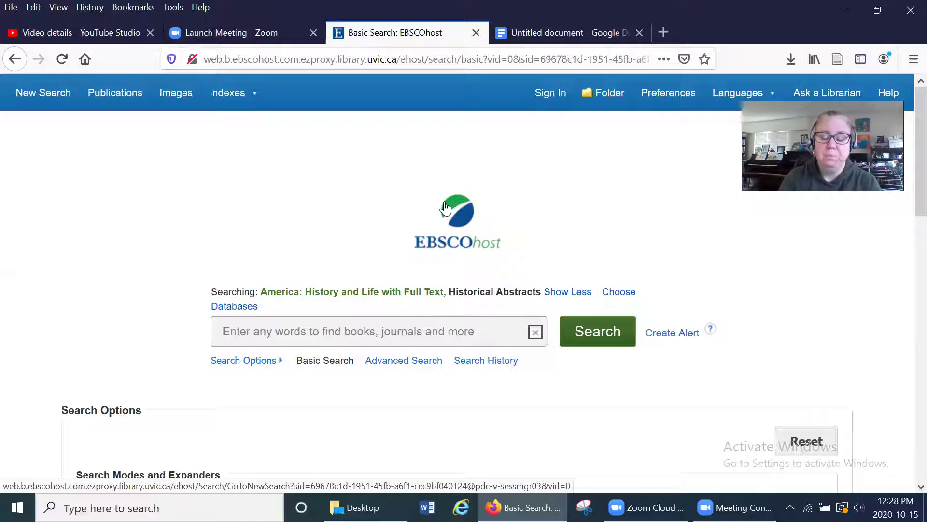
# Step: Examine the search modes and expanders and look through the available Publication Type options
pyautogui.scroll(-2, 445, 208)
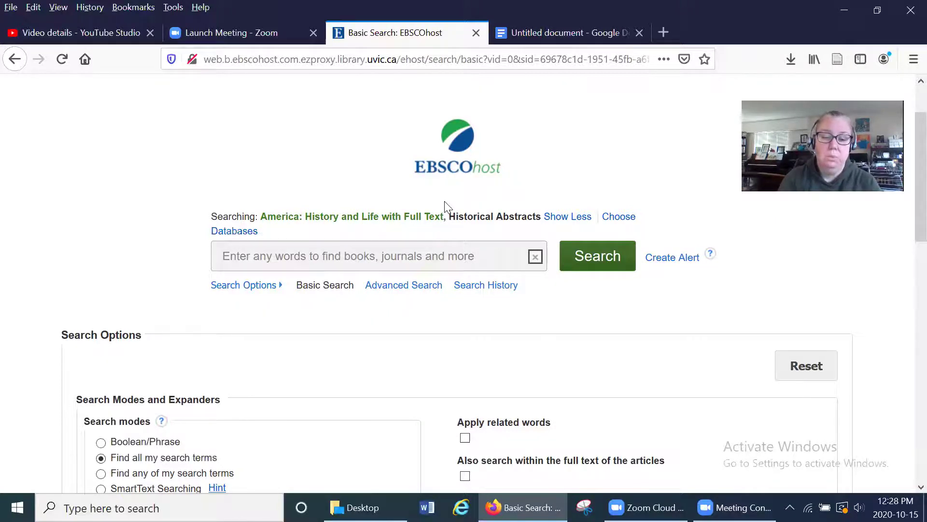
pyautogui.scroll(-5, 444, 206)
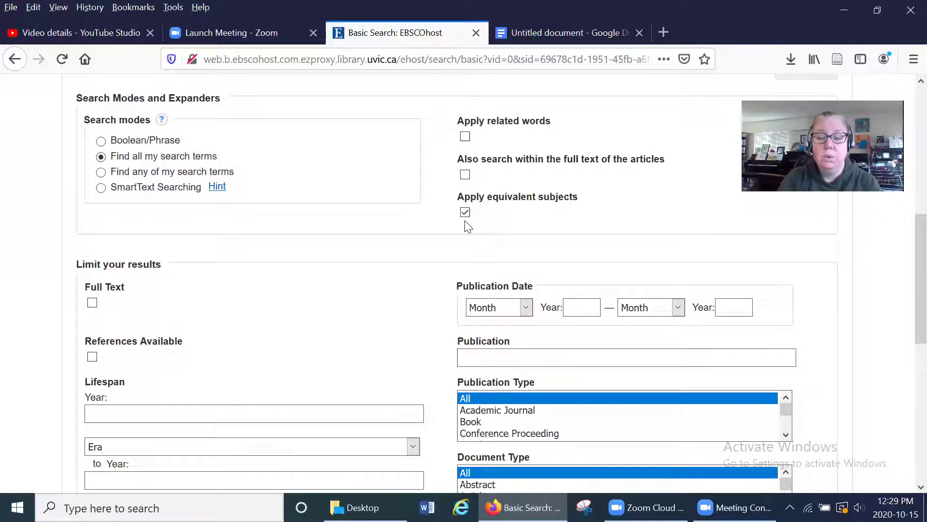
pyautogui.click(514, 412)
pyautogui.press('Down')
pyautogui.press('Down')
pyautogui.press('Down')
pyautogui.press('Down')
pyautogui.press('Down')
pyautogui.press('Down')
pyautogui.press('Up')
pyautogui.press('Up')
pyautogui.press('Up')
pyautogui.press('Up')
pyautogui.press('Up')
pyautogui.press('Up')
pyautogui.press('Up')
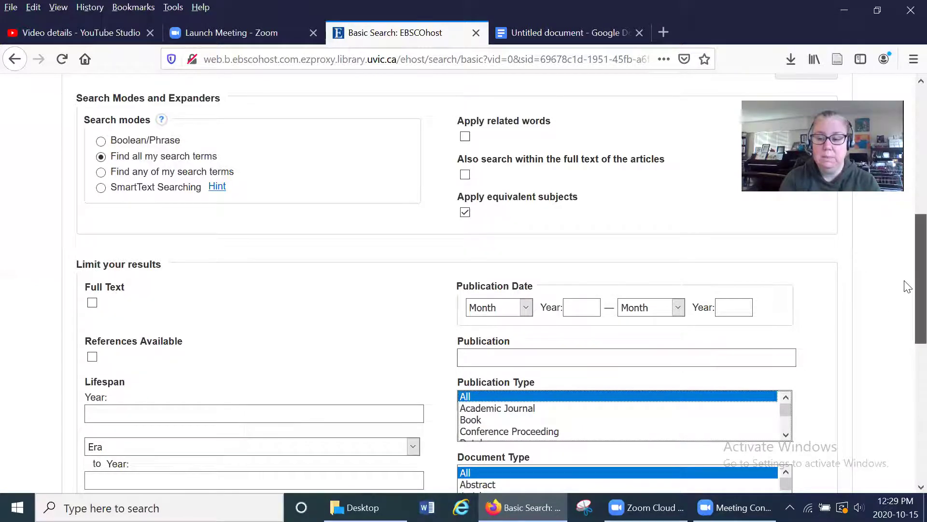
# Step: Limit the results to the Academic Journal publication type and the Article document type
pyautogui.scroll(-4, 906, 309)
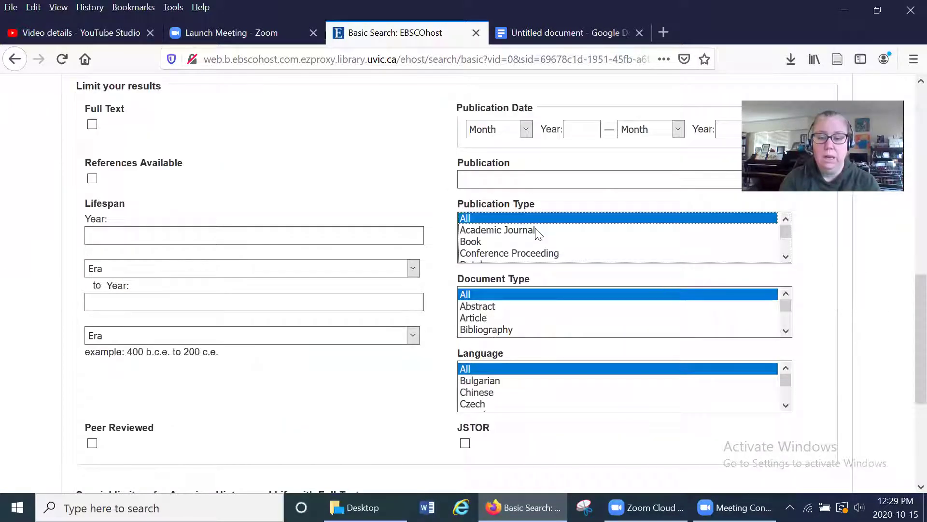
pyautogui.click(535, 230)
pyautogui.click(483, 318)
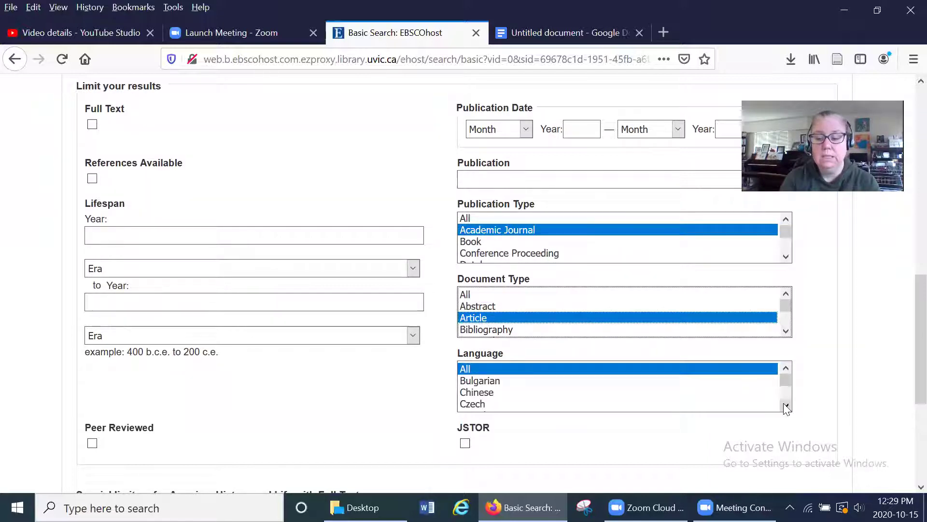
# Step: Limit the results to English-language, peer-reviewed material
pyautogui.click(786, 405)
pyautogui.click(786, 405)
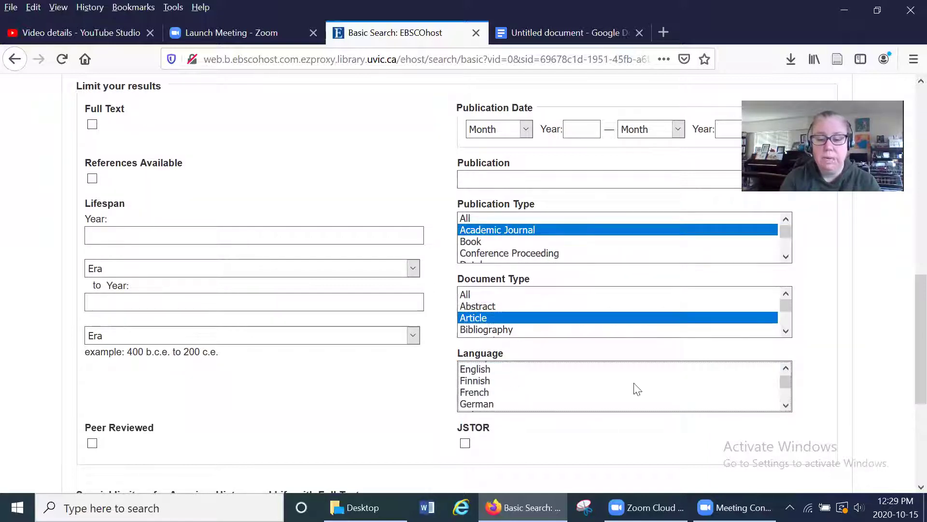
pyautogui.click(500, 371)
pyautogui.click(404, 414)
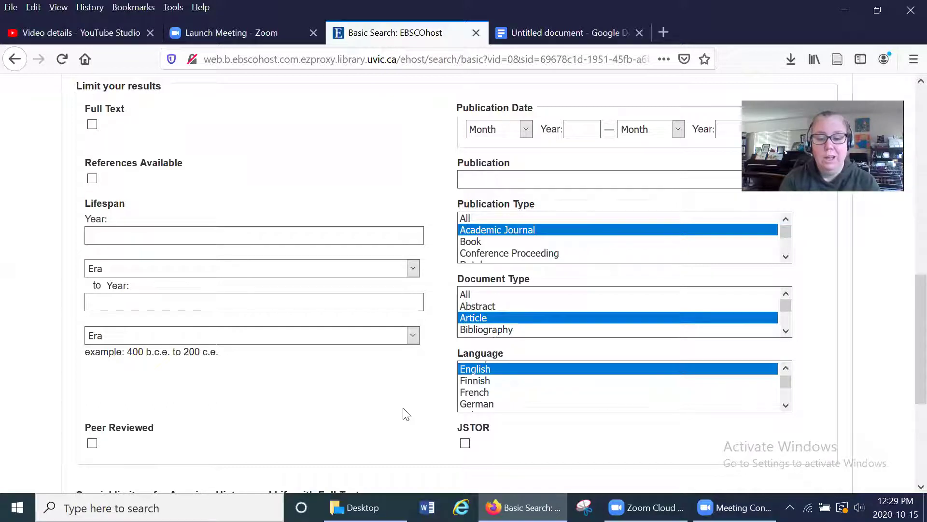
pyautogui.click(93, 443)
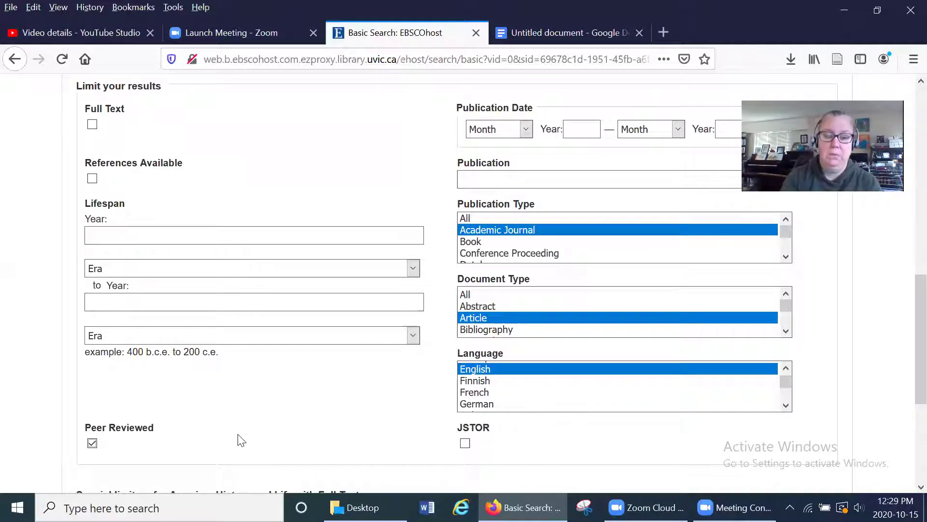
# Step: Set the Lifespan limiter to the years 1700 to 1900
pyautogui.scroll(1, 240, 439)
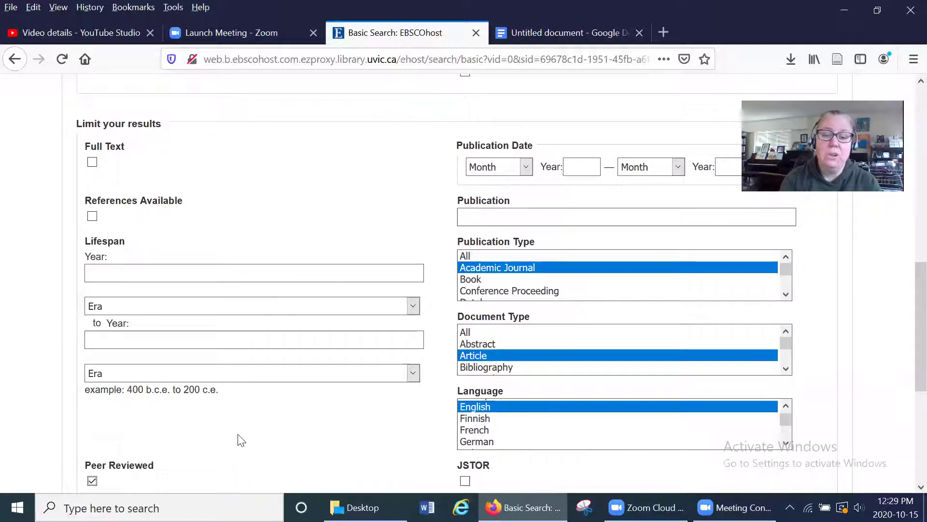
pyautogui.scroll(-1, 240, 439)
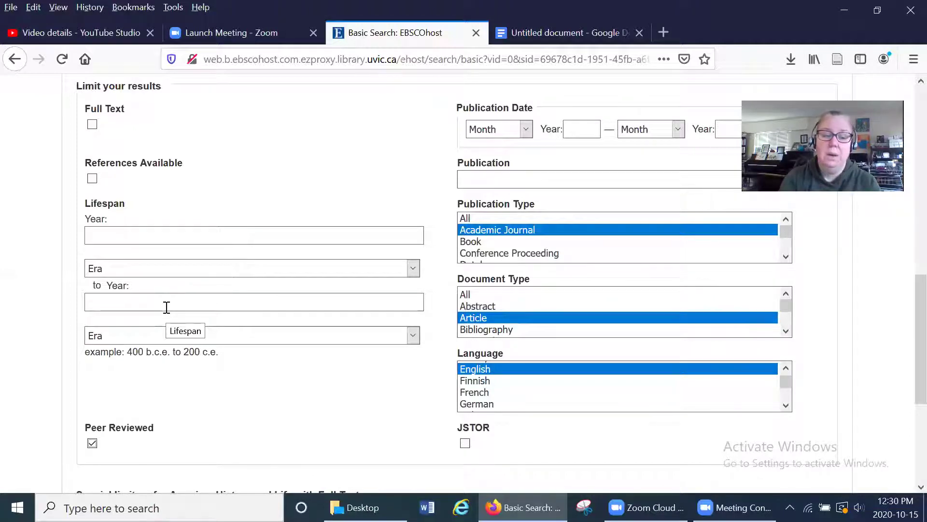
pyautogui.click(152, 235)
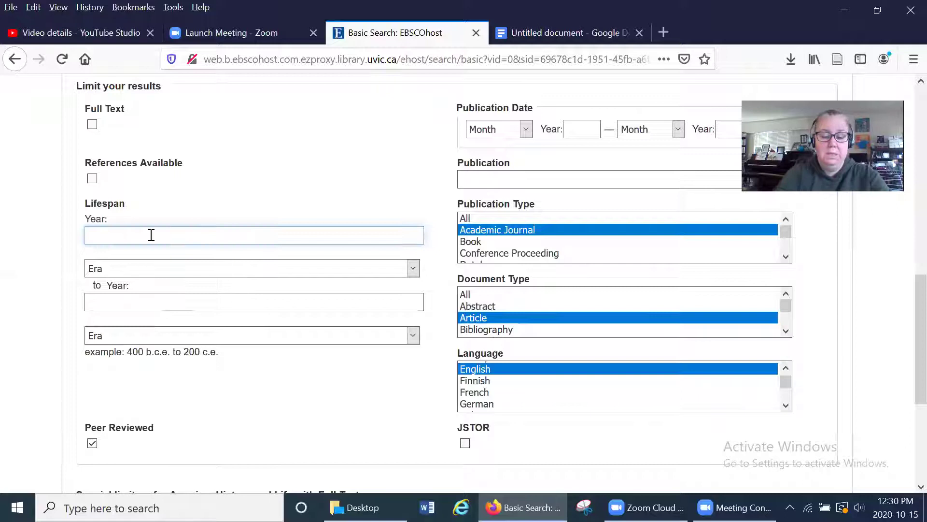
pyautogui.write('1700')
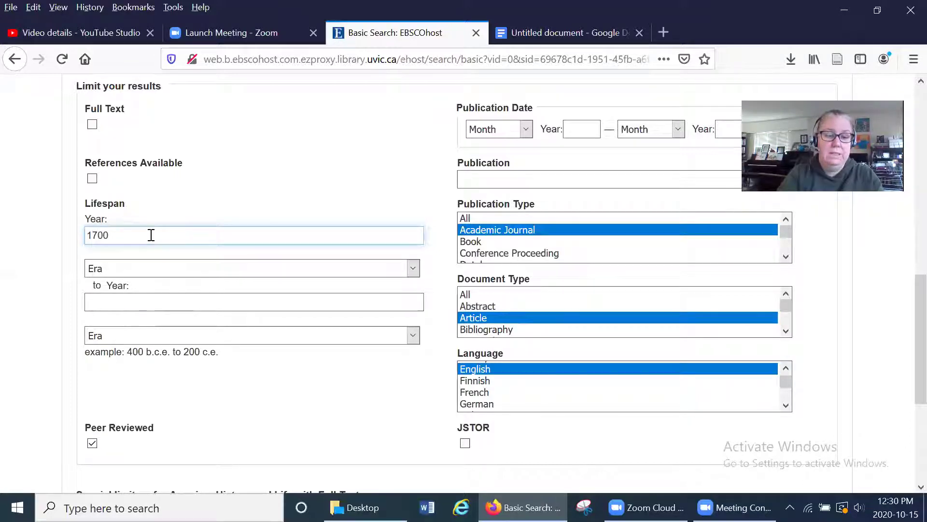
pyautogui.click(116, 302)
pyautogui.write('1900')
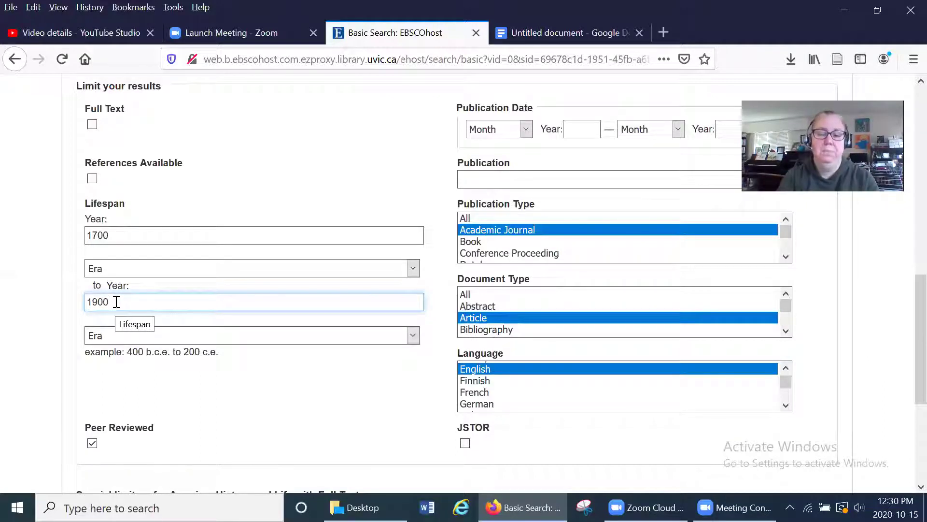
# Step: Switch to the untitled Google Docs document and add "in atlantic" to the end of the whaling topic line
pyautogui.click(533, 34)
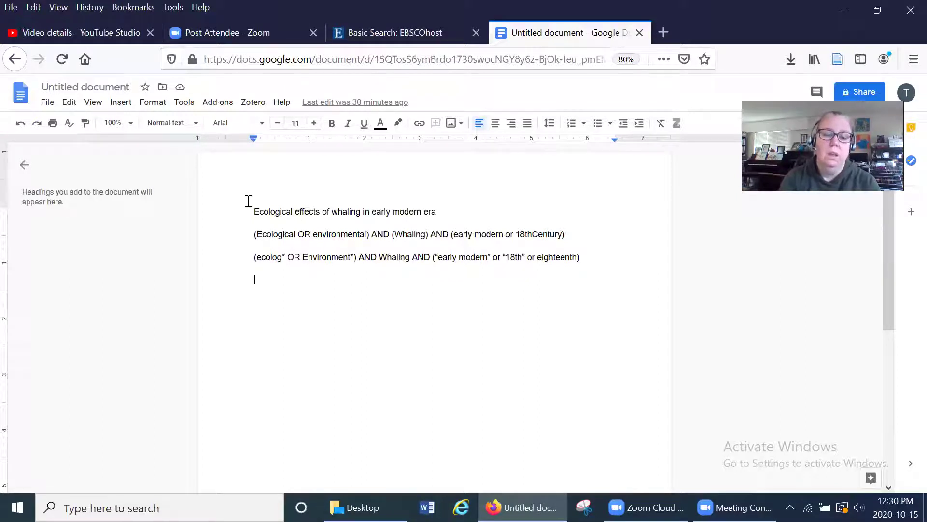
pyautogui.click(449, 213)
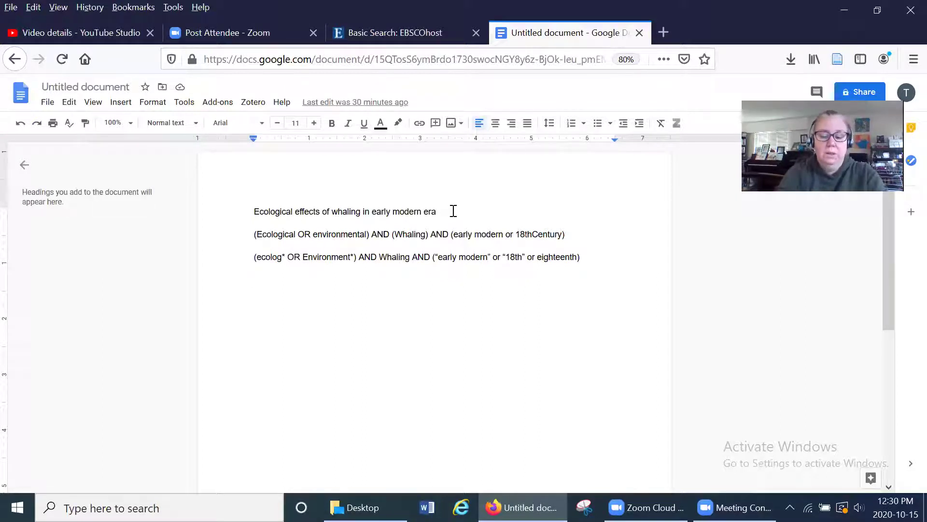
pyautogui.write('in atlantic')
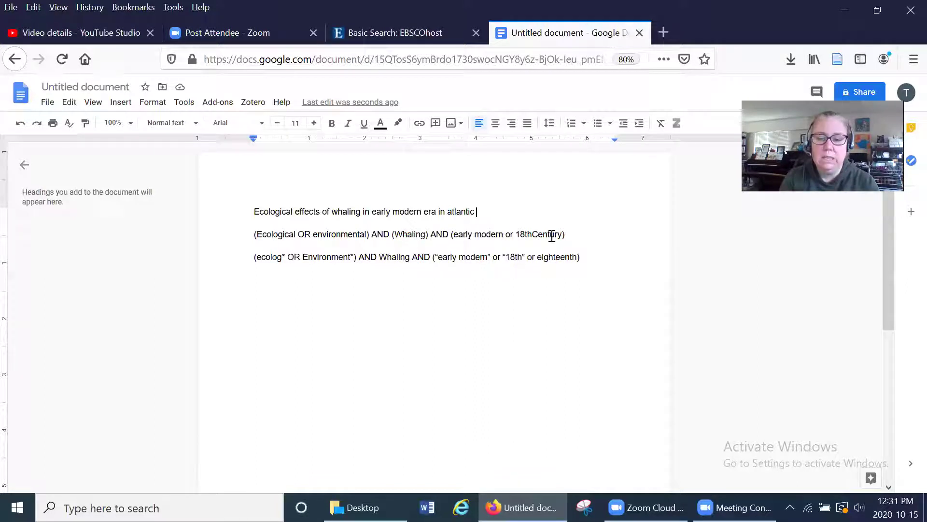
# Step: Append "AnD (atlantic)" to the search string beginning "(Ecological OR environmental)"
pyautogui.click(573, 234)
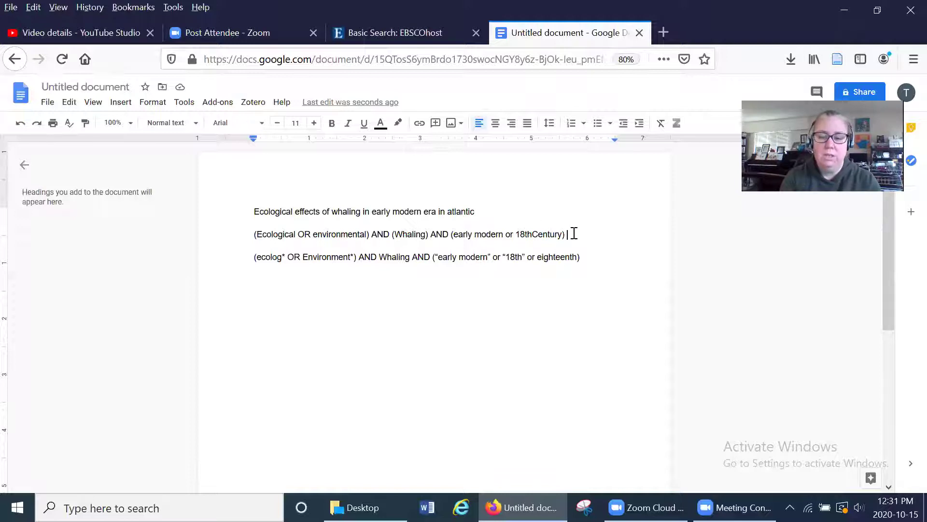
pyautogui.write('AND (')
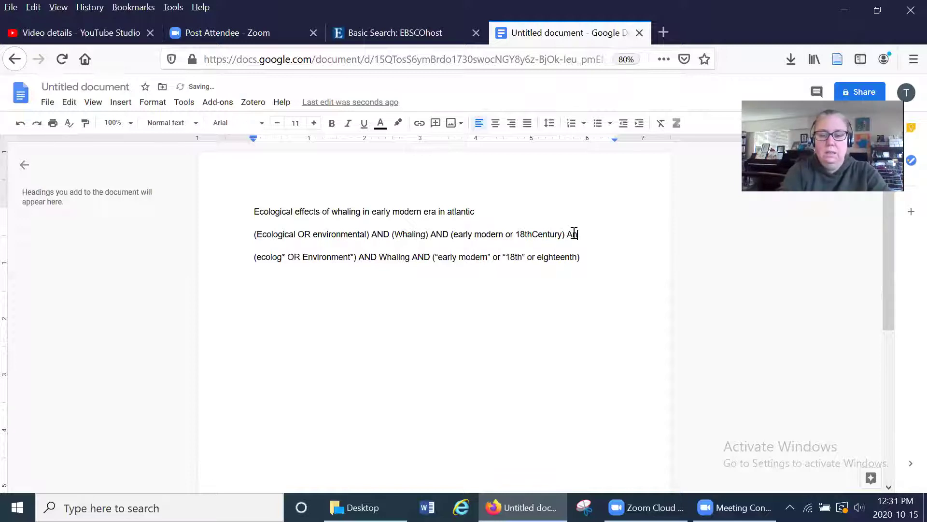
pyautogui.write('atl')
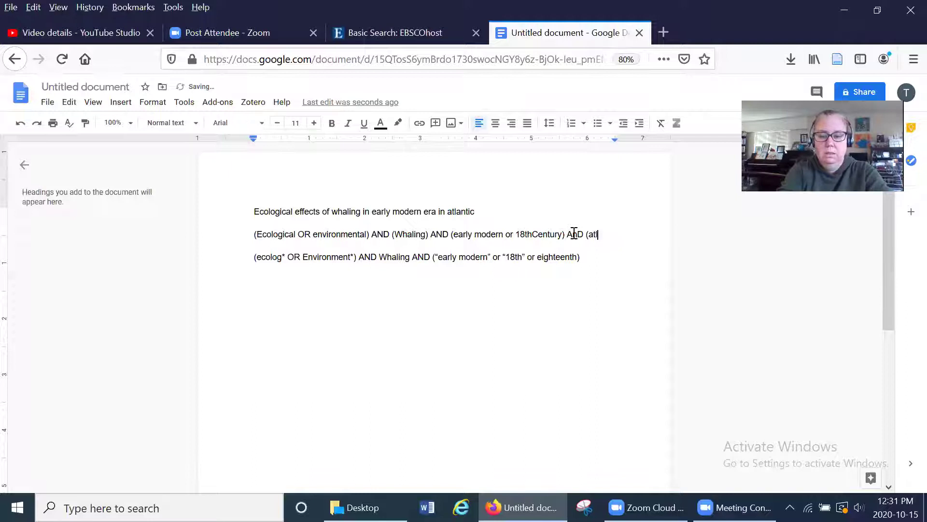
pyautogui.write('antic)')
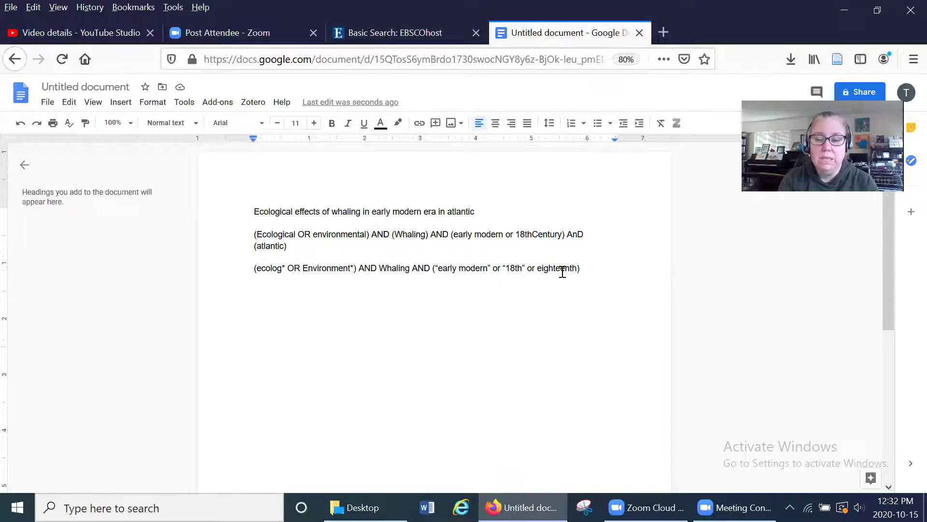
# Step: Append "AND (atlantic)" to the truncated search string beginning "(ecolog* OR Environment*)"
pyautogui.click(590, 269)
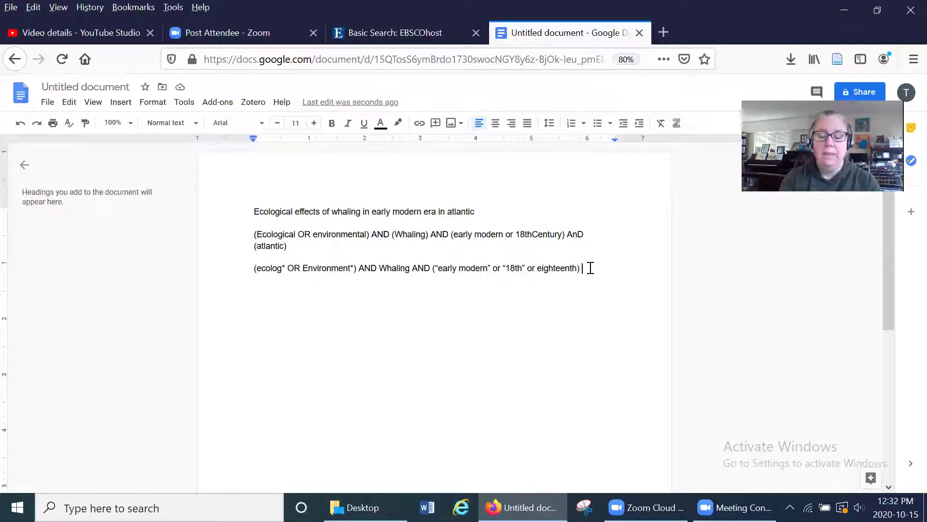
pyautogui.write('AN')
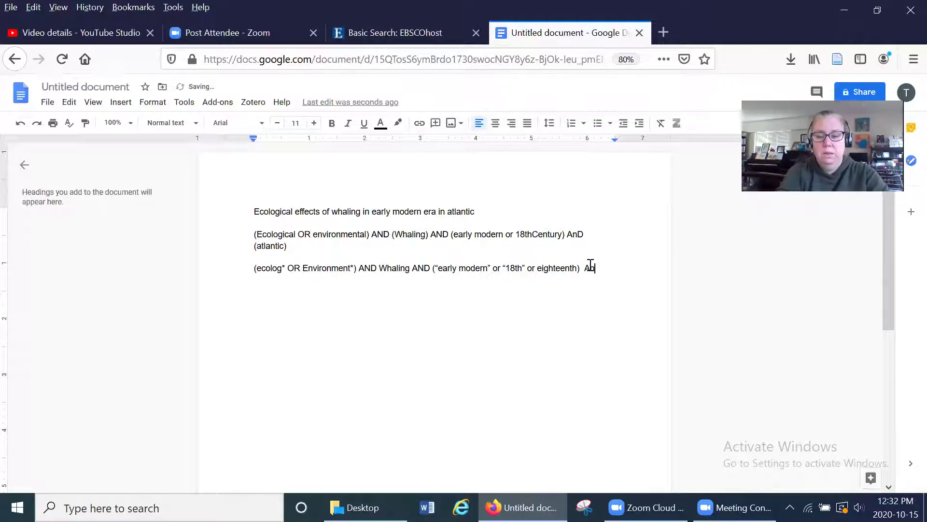
pyautogui.write('D (atan')
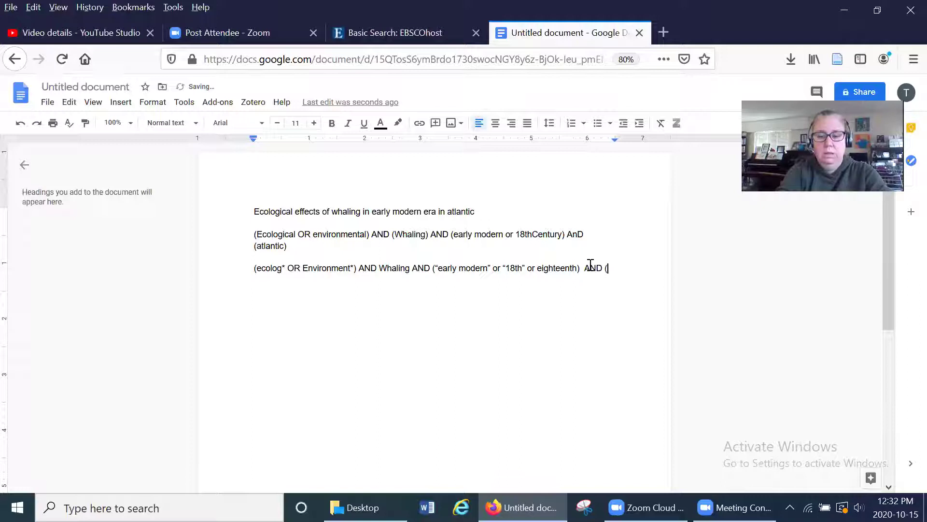
pyautogui.press('BackSpace')
pyautogui.press('BackSpace')
pyautogui.write('lantic)')
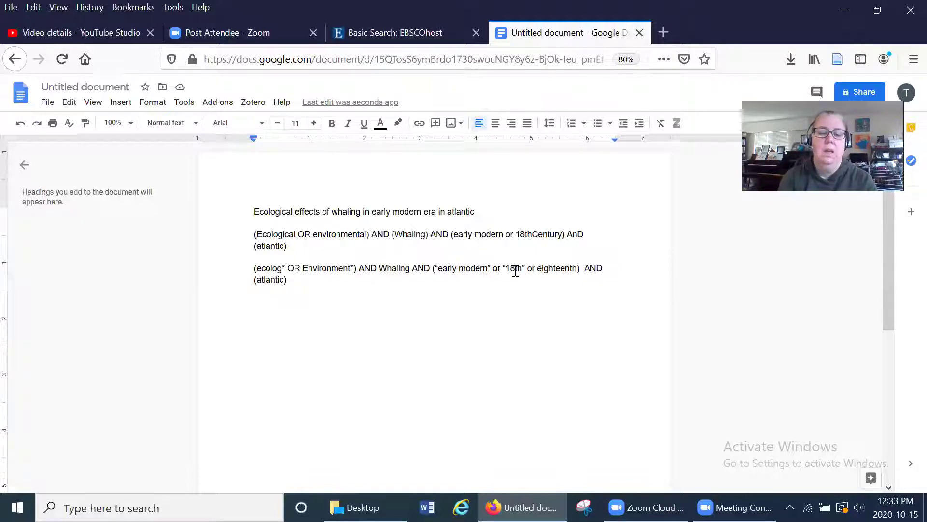
# Step: Switch to the EBSCOhost search page and open its Advanced Search form
pyautogui.click(417, 38)
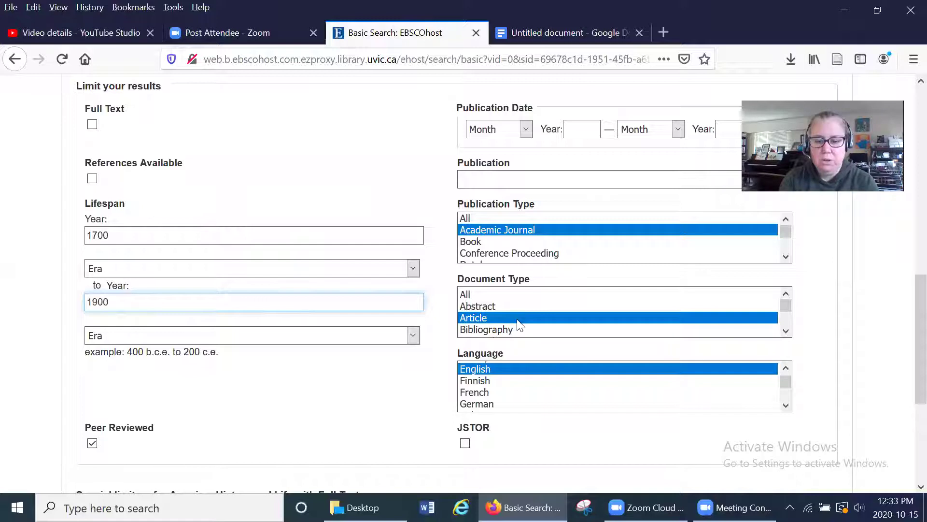
pyautogui.click(323, 433)
pyautogui.scroll(3, 323, 433)
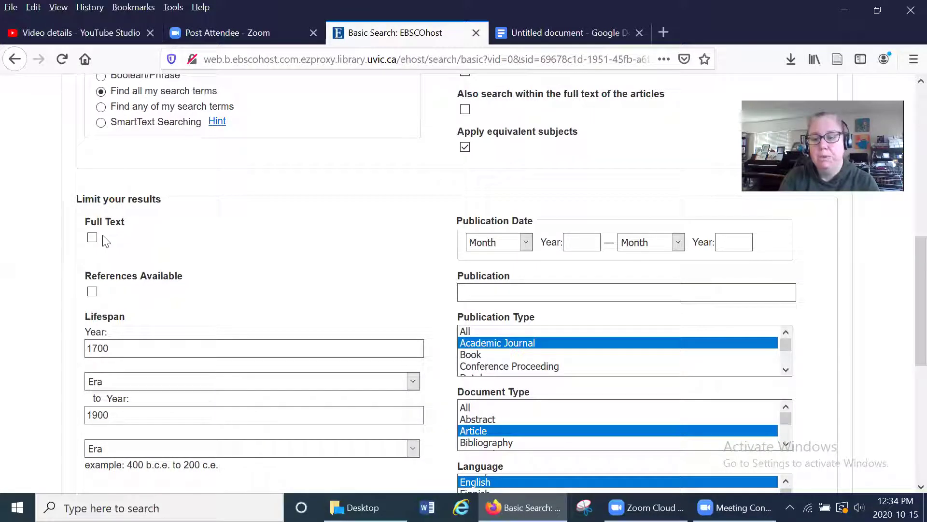
pyautogui.scroll(3, 105, 240)
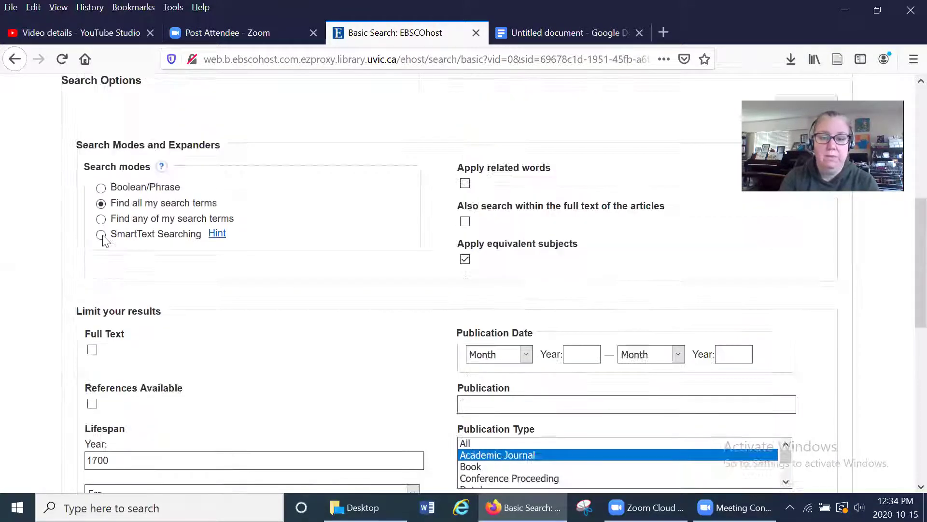
pyautogui.scroll(3, 106, 240)
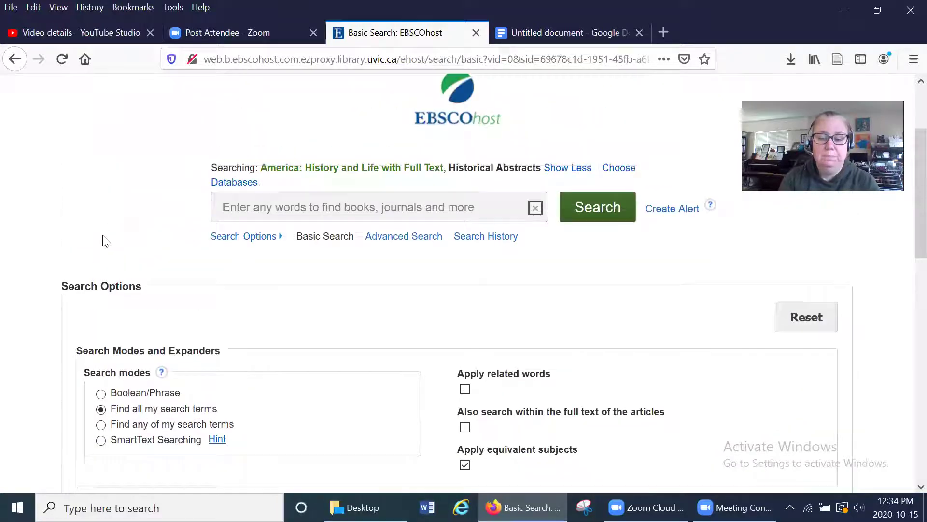
pyautogui.scroll(1, 105, 240)
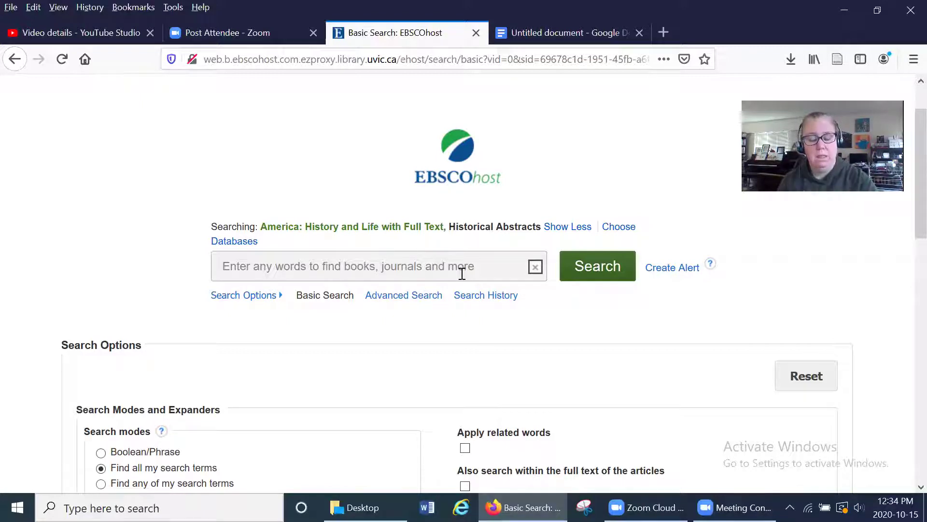
pyautogui.click(421, 296)
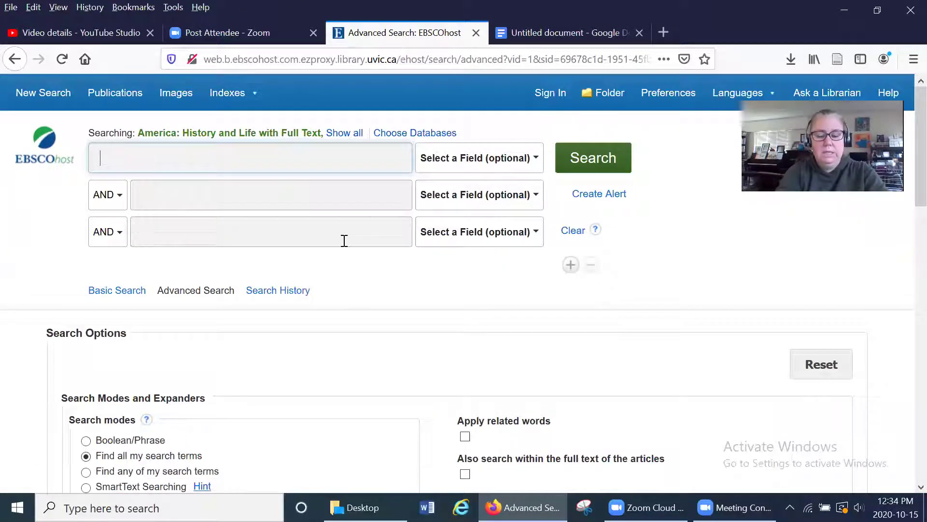
# Step: Enter "Whaling" as the first search term and "Ecolog* OR Environment*" as the second, combined with AND
pyautogui.write('Whaling')
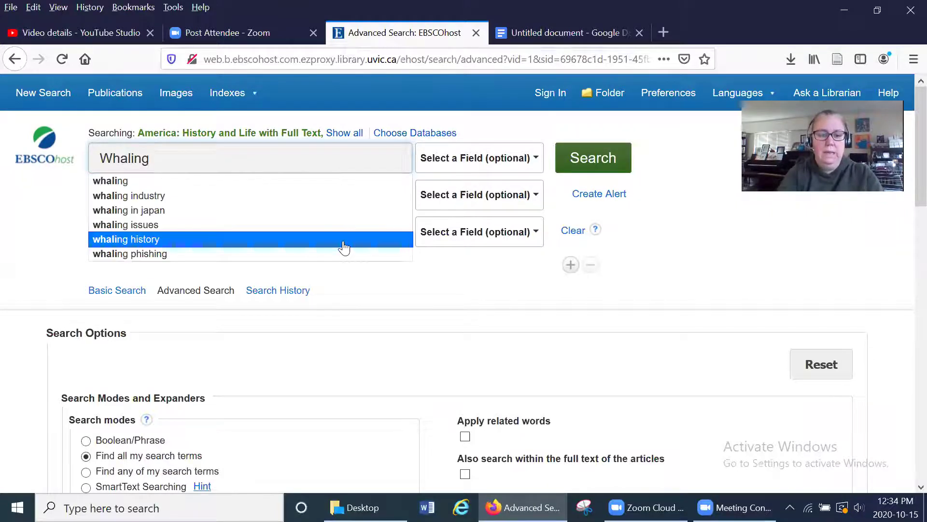
pyautogui.click(72, 242)
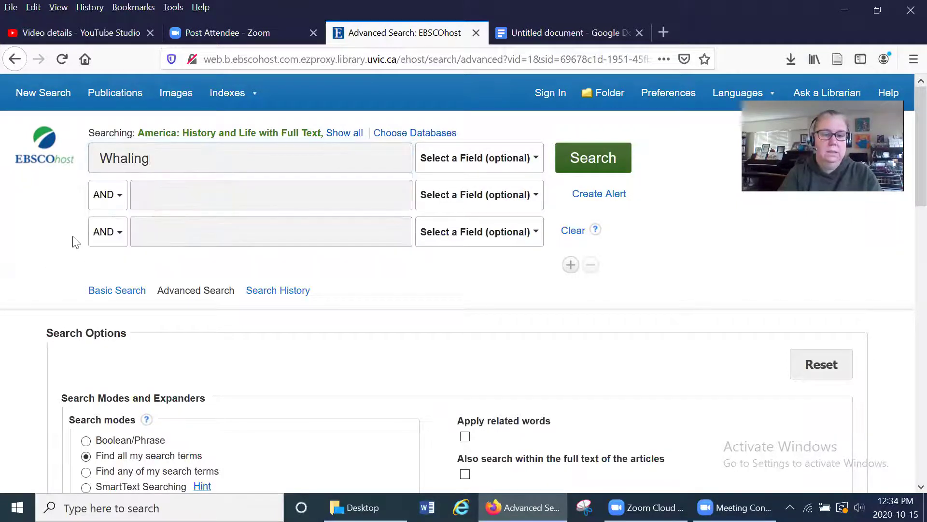
pyautogui.click(182, 197)
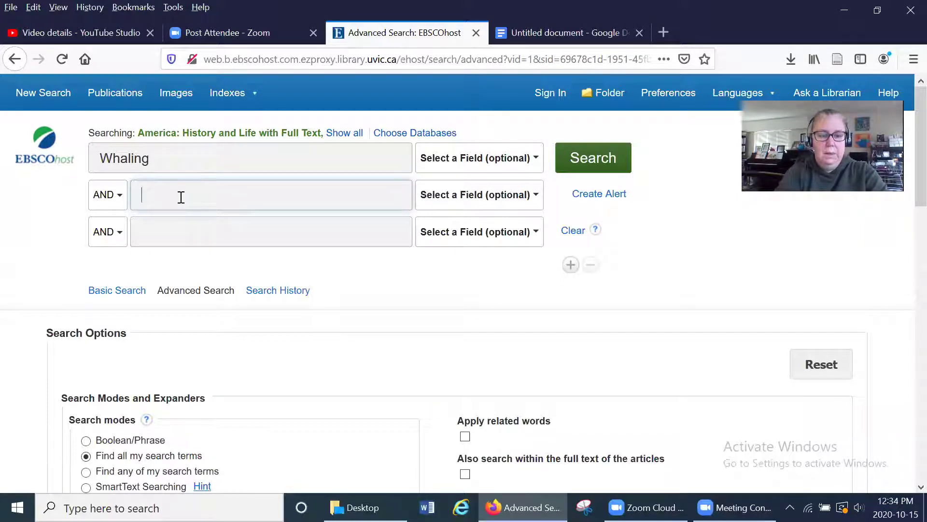
pyautogui.write('Ecolo')
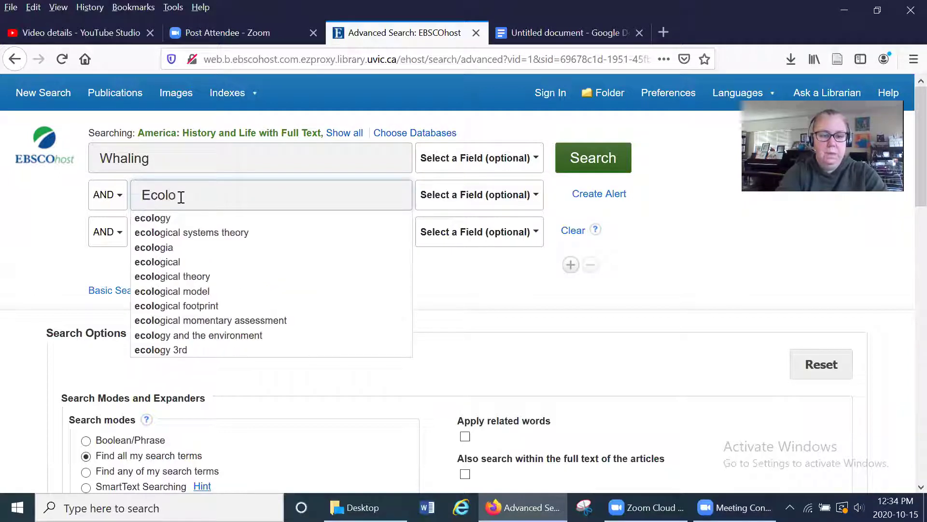
pyautogui.write('g*')
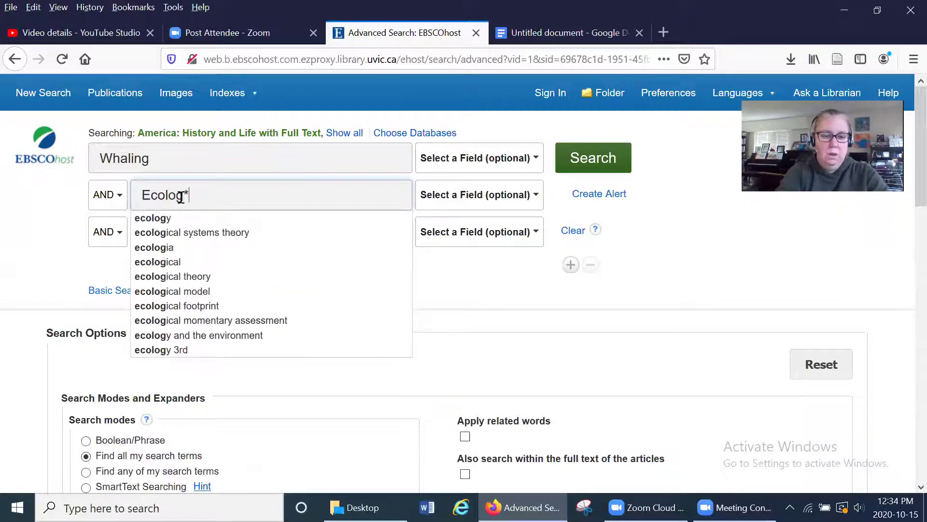
pyautogui.write(' OR Enviro')
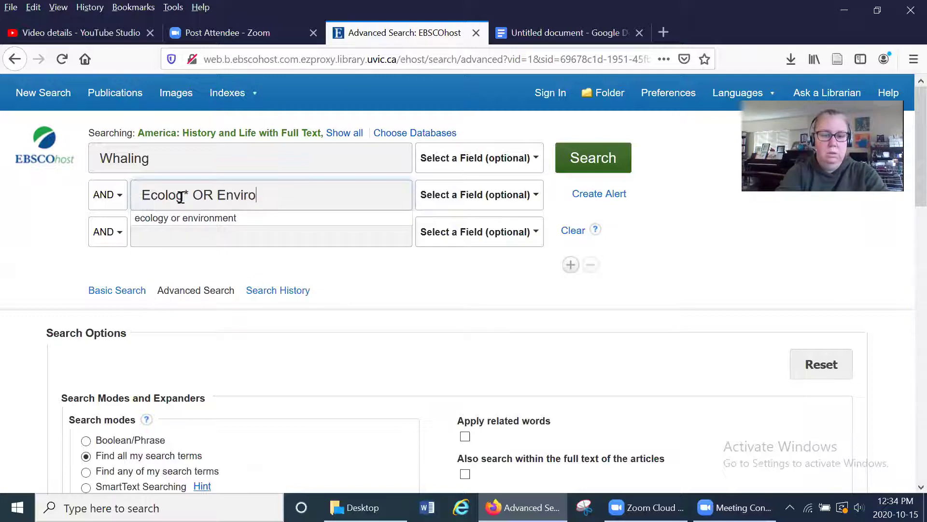
pyautogui.write('nment*')
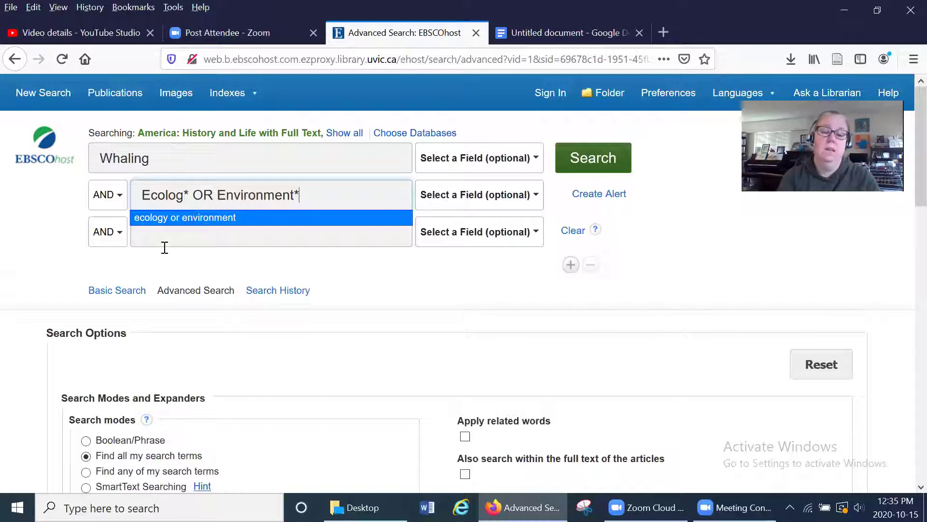
# Step: Add "atlantic" as the third search term combined with AND, and run the search
pyautogui.click(178, 231)
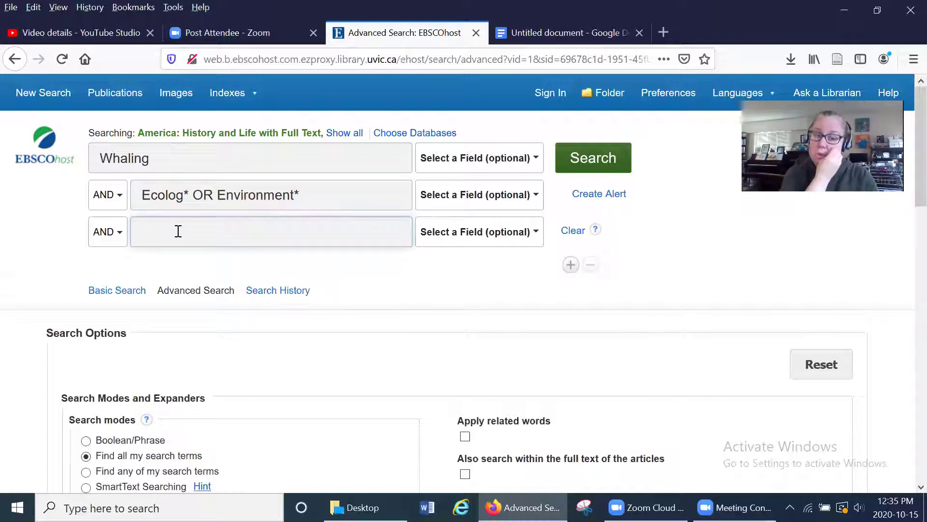
pyautogui.write('atlantic')
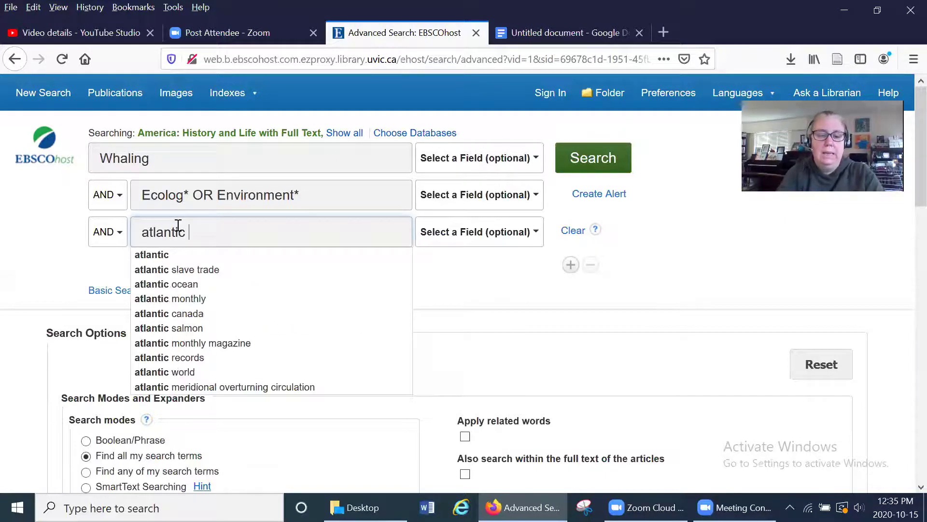
pyautogui.click(453, 275)
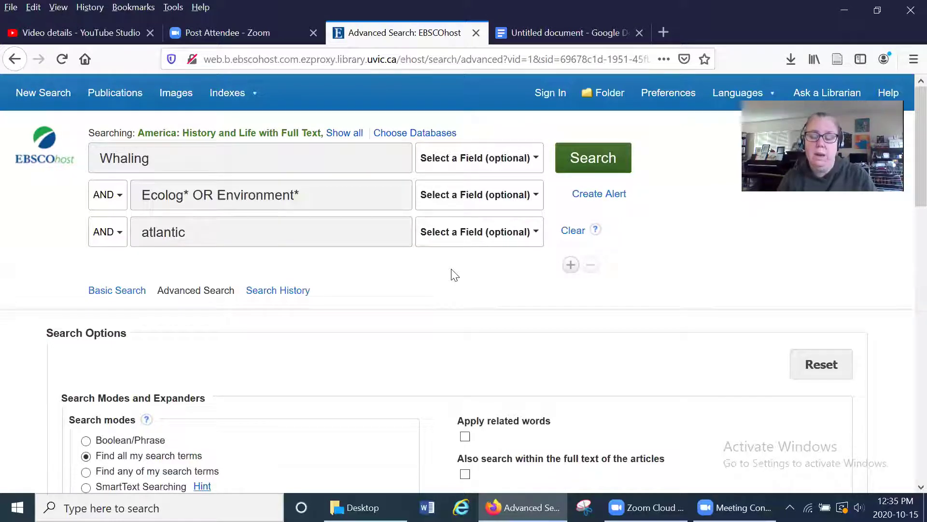
pyautogui.click(609, 160)
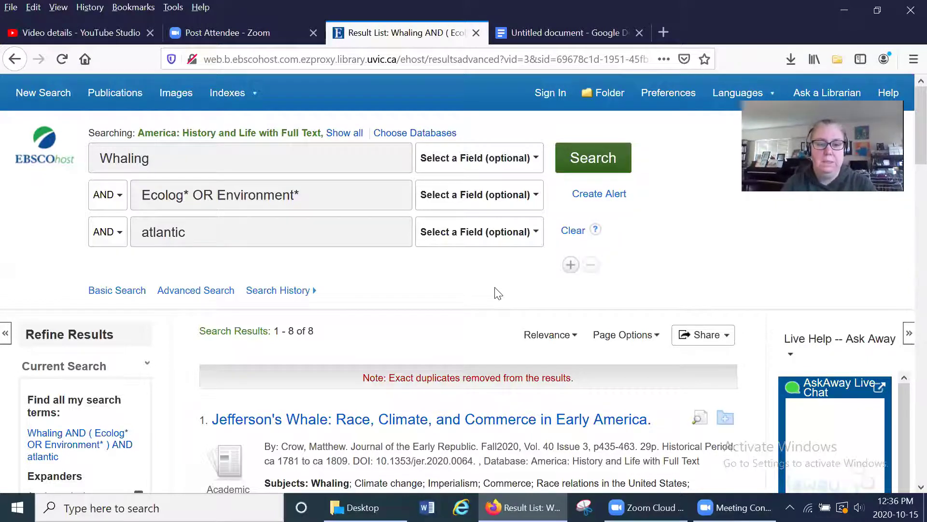
# Step: Check the first results and their source journals, and open the record "Jefferson's Whale: Race, Climate, and Commerce in Early America."
pyautogui.scroll(-5, 498, 294)
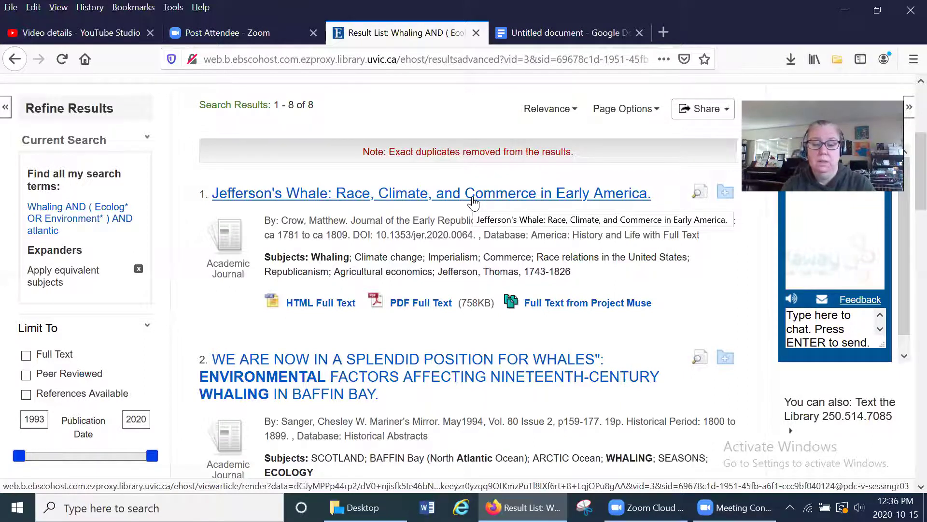
pyautogui.scroll(-3, 473, 203)
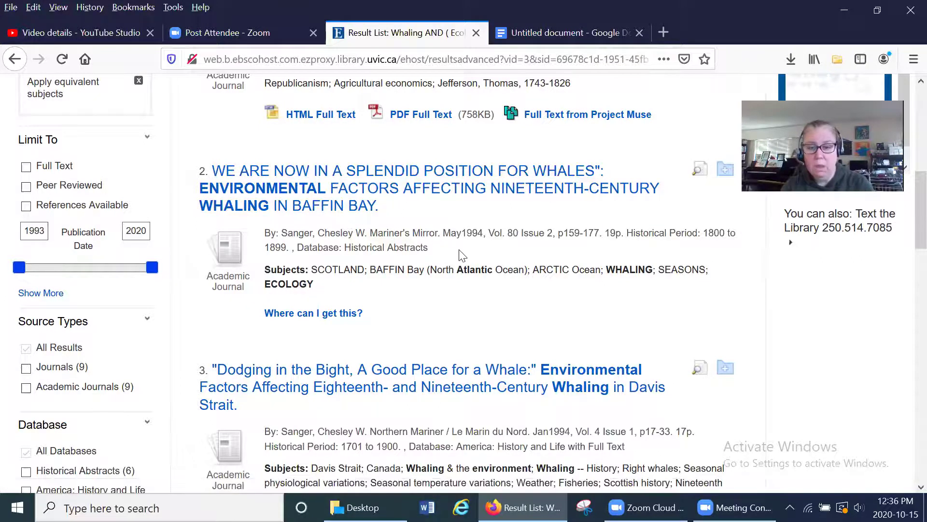
pyautogui.scroll(2, 460, 235)
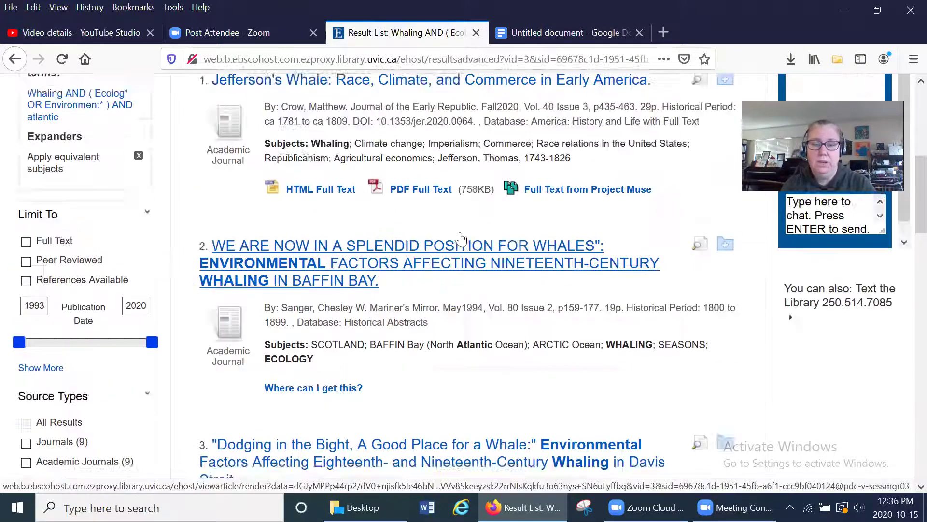
pyautogui.scroll(3, 460, 238)
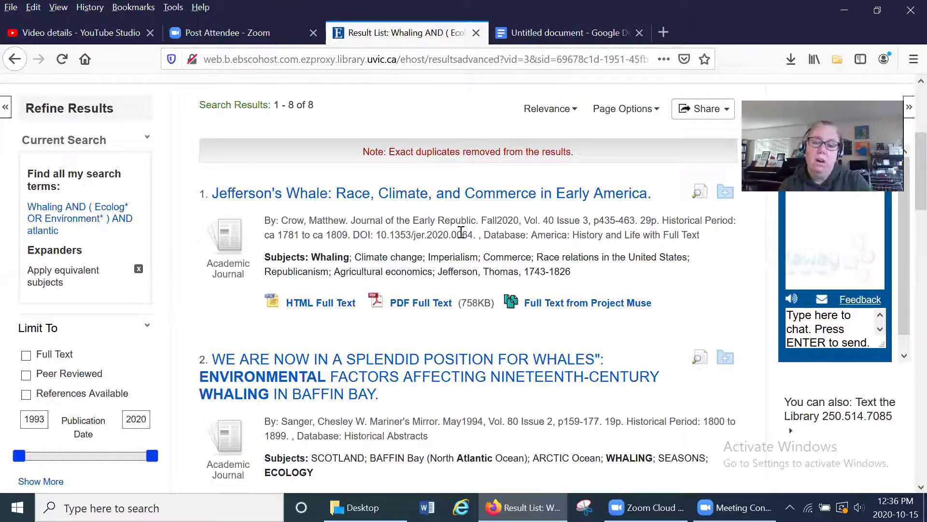
pyautogui.moveTo(354, 218); pyautogui.dragTo(477, 221)
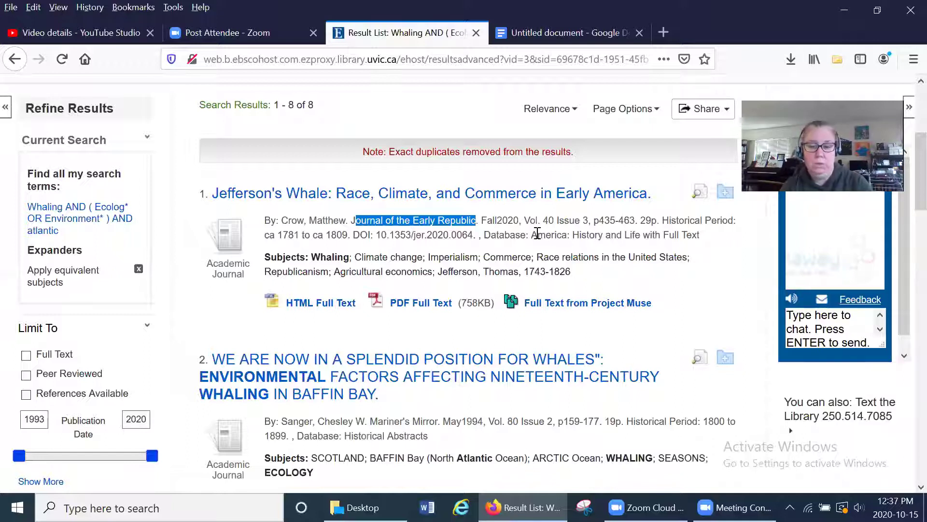
pyautogui.click(614, 277)
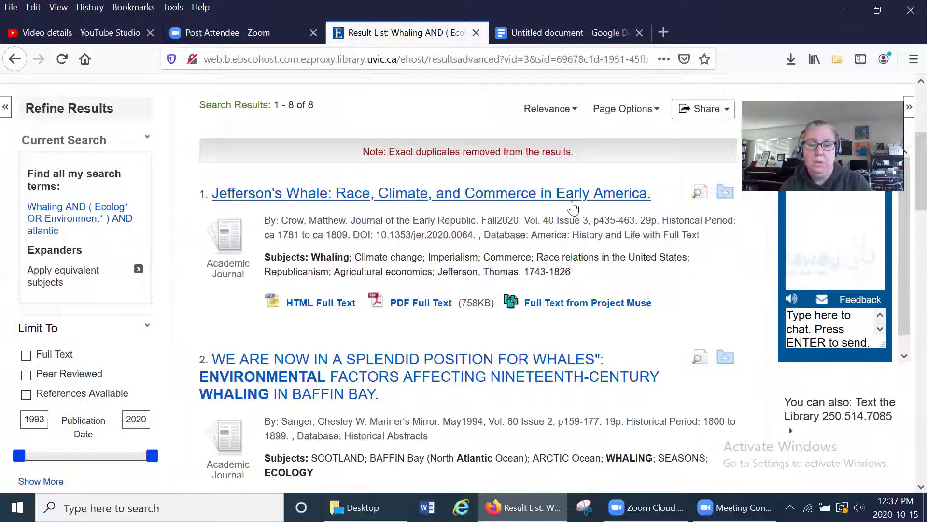
pyautogui.click(574, 207)
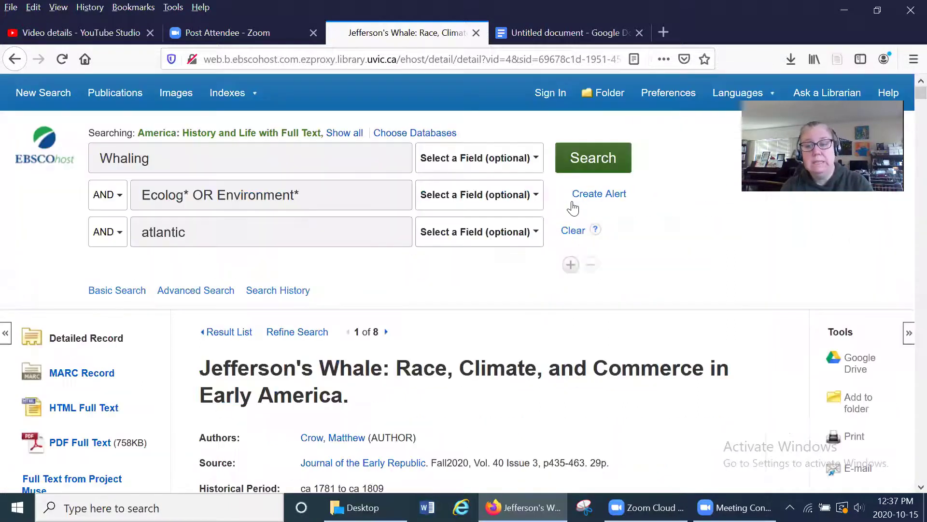
# Step: Examine the article record's source details, subject terms, author-supplied keywords and abstract
pyautogui.scroll(-5, 573, 208)
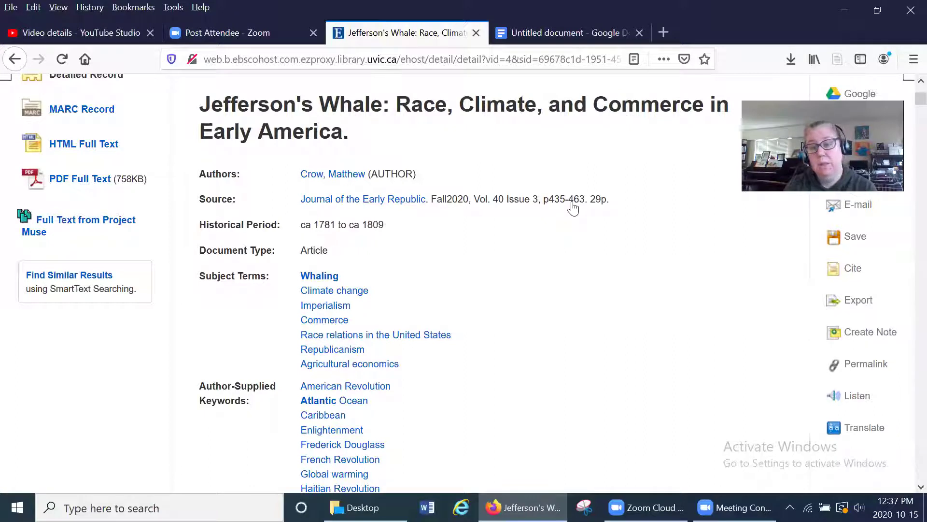
pyautogui.scroll(-4, 573, 208)
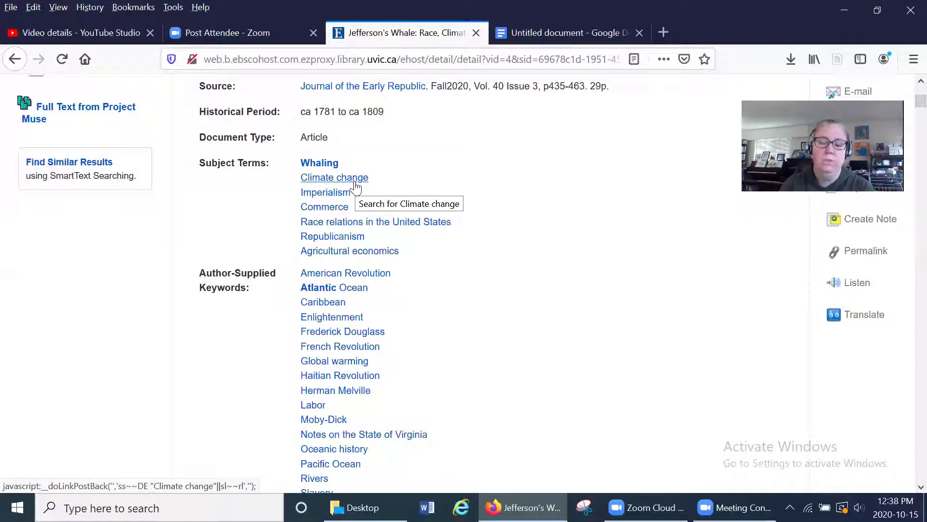
pyautogui.scroll(-3, 356, 186)
pyautogui.scroll(-1, 356, 186)
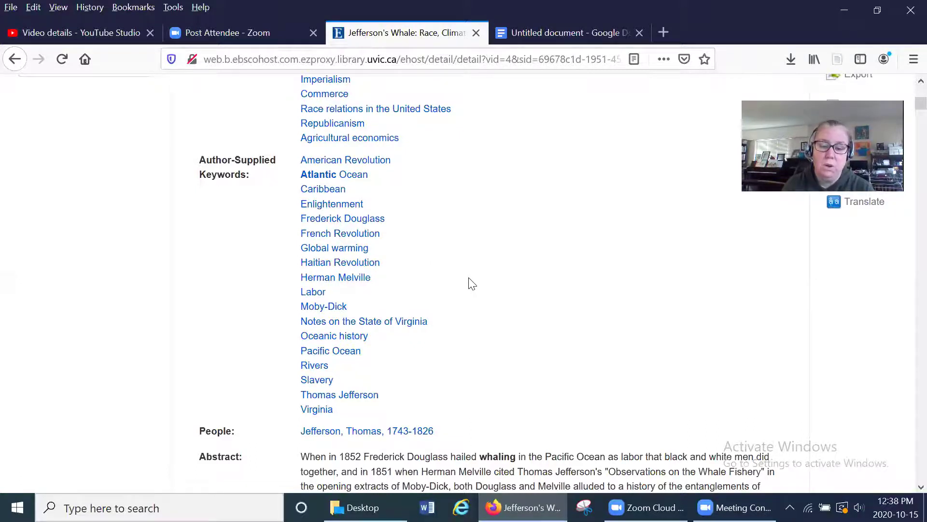
pyautogui.scroll(-2, 472, 284)
pyautogui.scroll(-4, 472, 284)
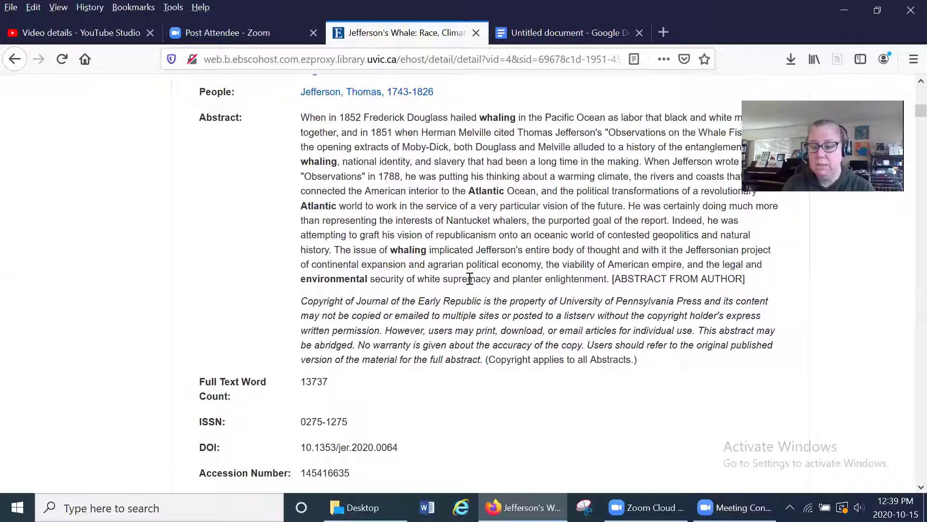
pyautogui.scroll(7, 470, 278)
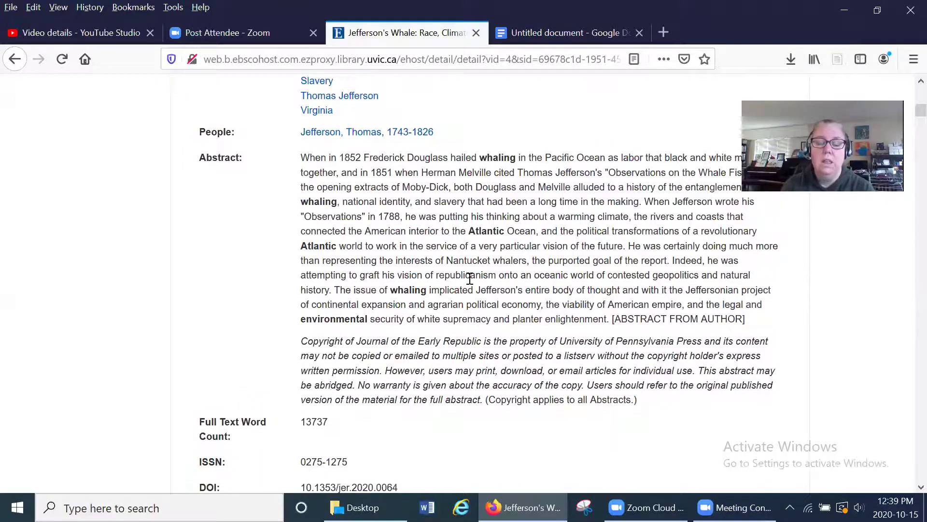
pyautogui.scroll(8, 470, 279)
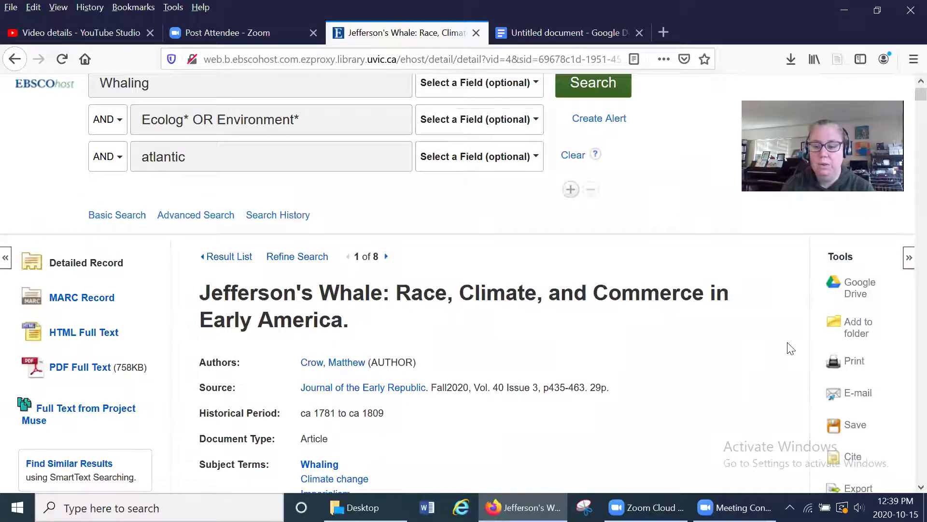
# Step: Add the "Jefferson's Whale" article to the folder, along with the second and third articles in the result list
pyautogui.click(850, 337)
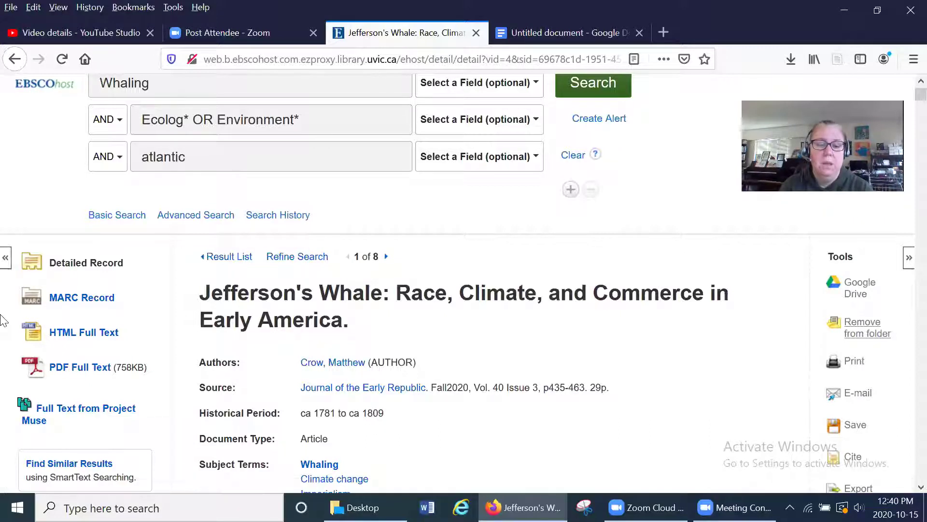
pyautogui.click(230, 259)
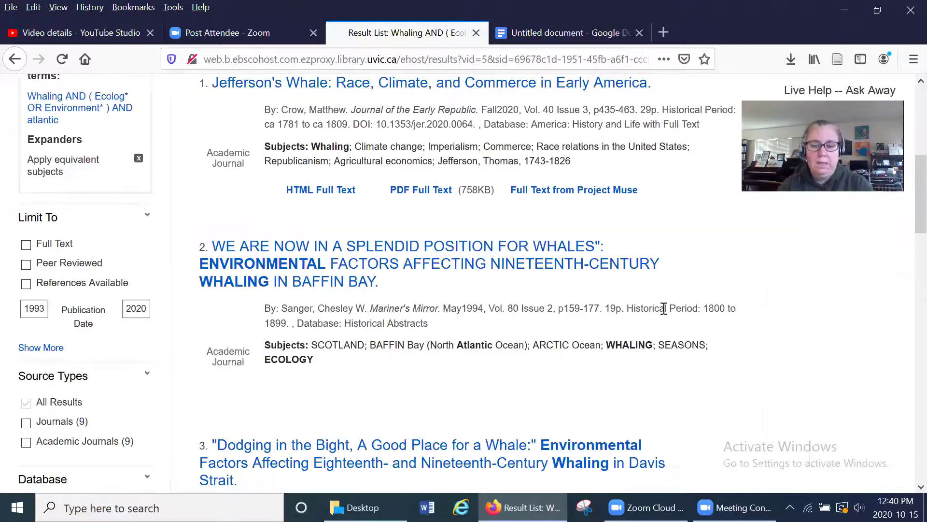
pyautogui.scroll(-3, 664, 309)
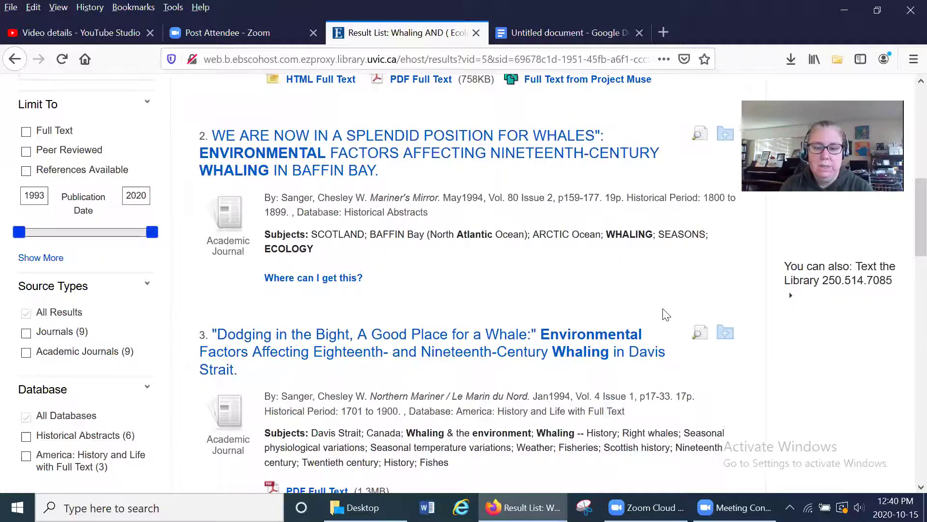
pyautogui.click(725, 134)
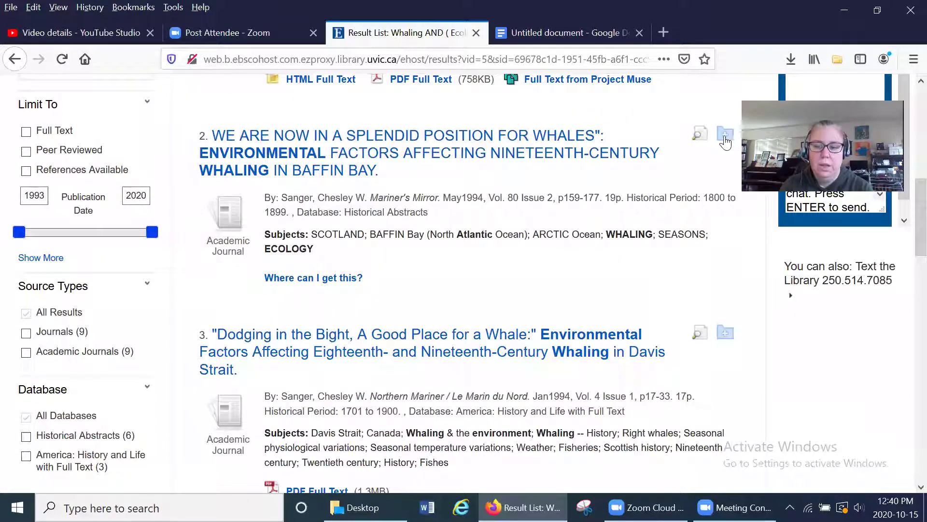
pyautogui.click(726, 333)
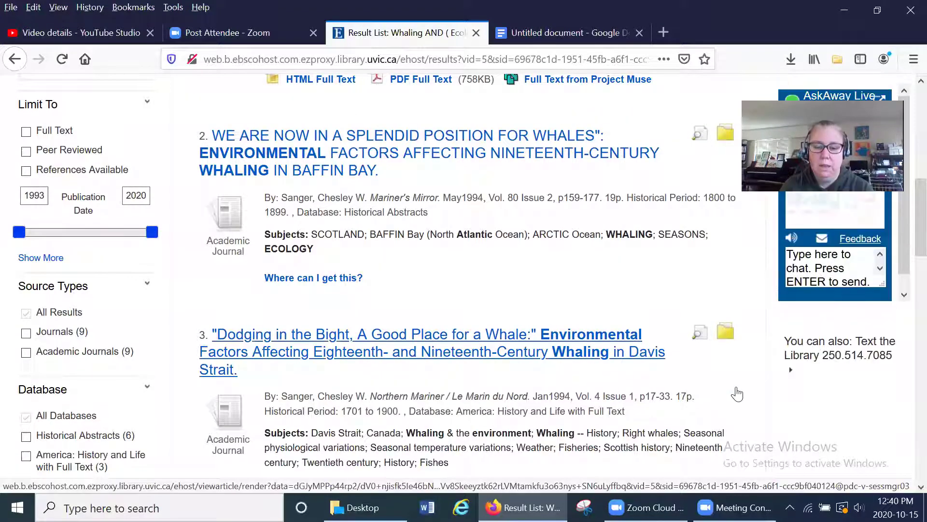
# Step: Add the articles "Scottish Over-Winter Whaling at Cumberland Gulf" and "Putting the Ocean in Atlantic History" to the folder
pyautogui.scroll(-1, 735, 389)
pyautogui.scroll(-7, 738, 393)
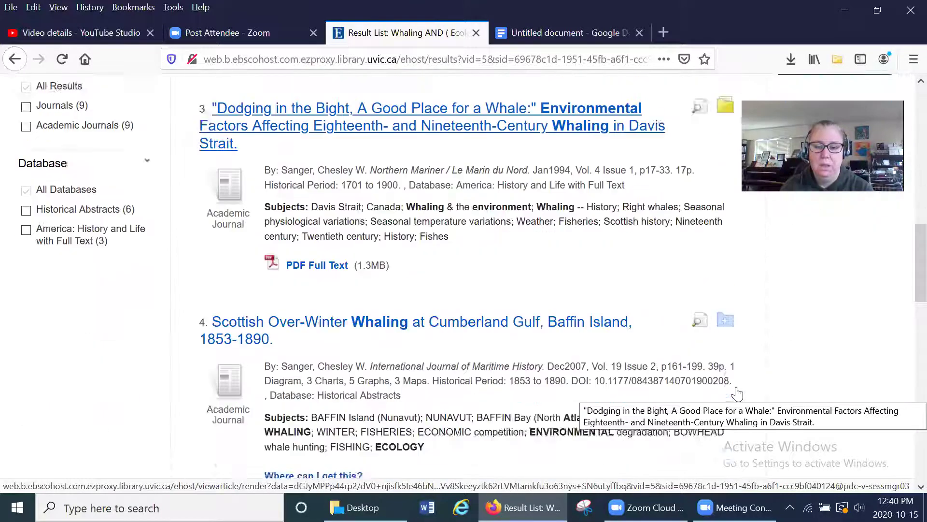
pyautogui.click(725, 245)
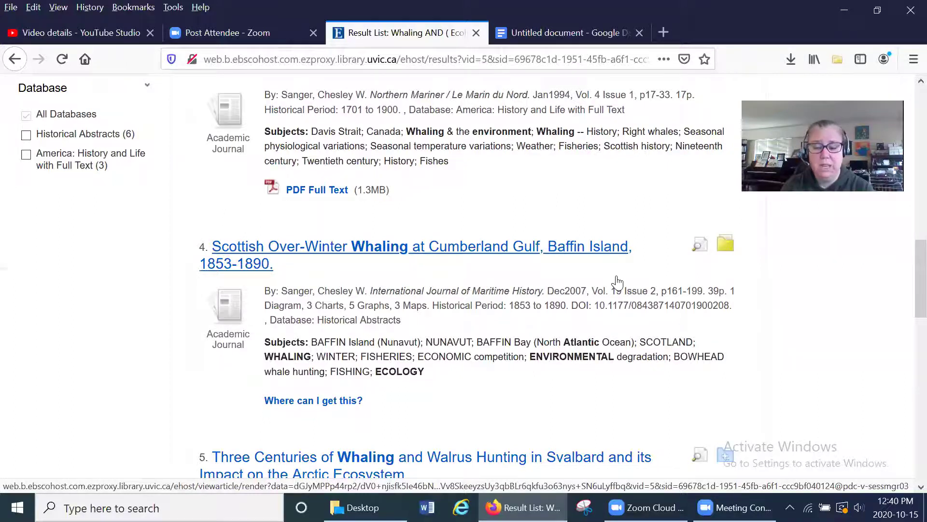
pyautogui.scroll(-4, 618, 282)
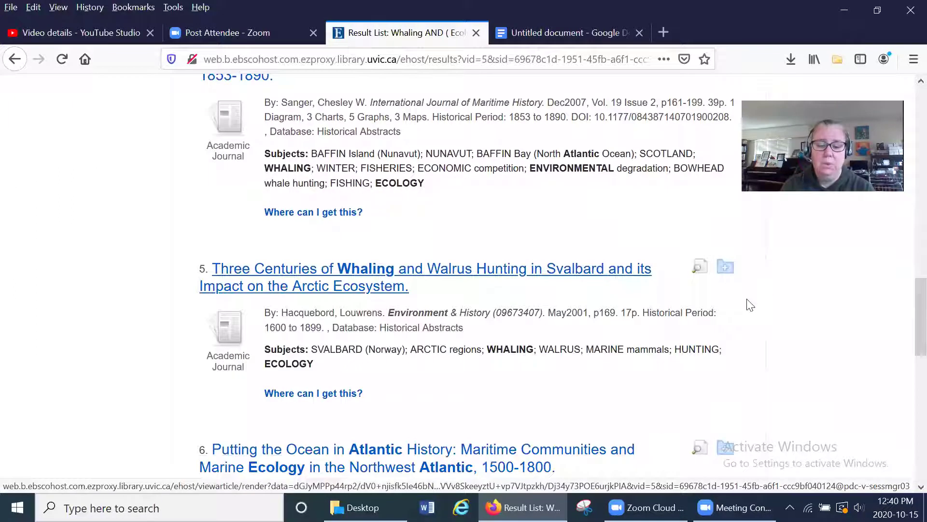
pyautogui.scroll(-1, 743, 306)
pyautogui.scroll(-3, 744, 308)
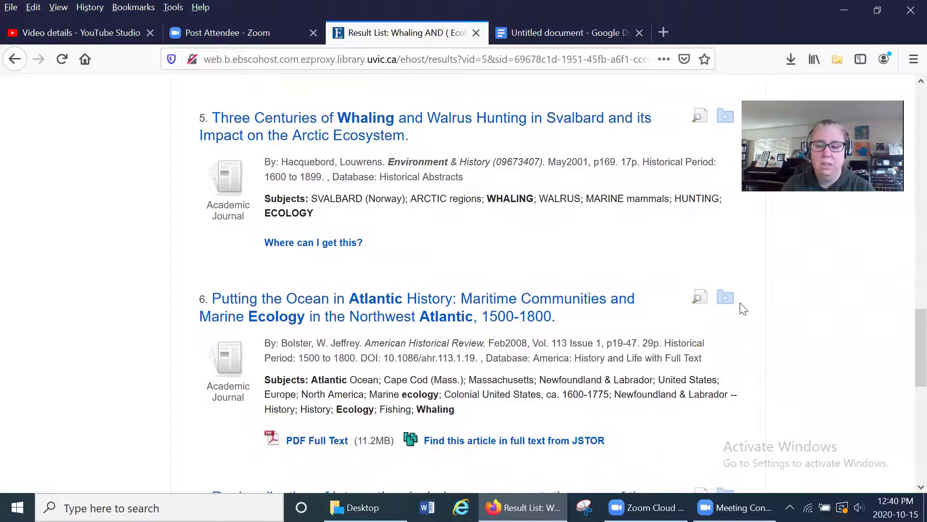
pyautogui.click(726, 297)
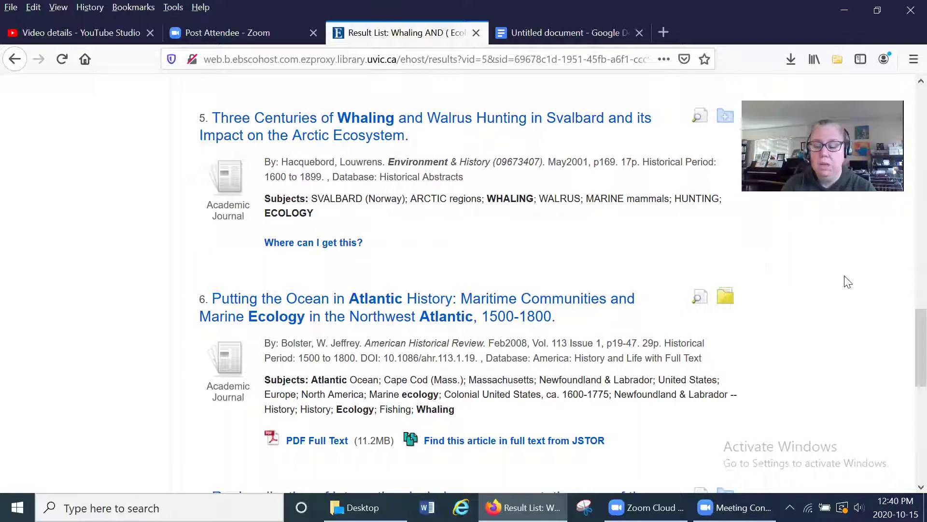
# Step: Open the folder containing the saved whaling articles
pyautogui.scroll(1, 848, 282)
pyautogui.scroll(10, 848, 282)
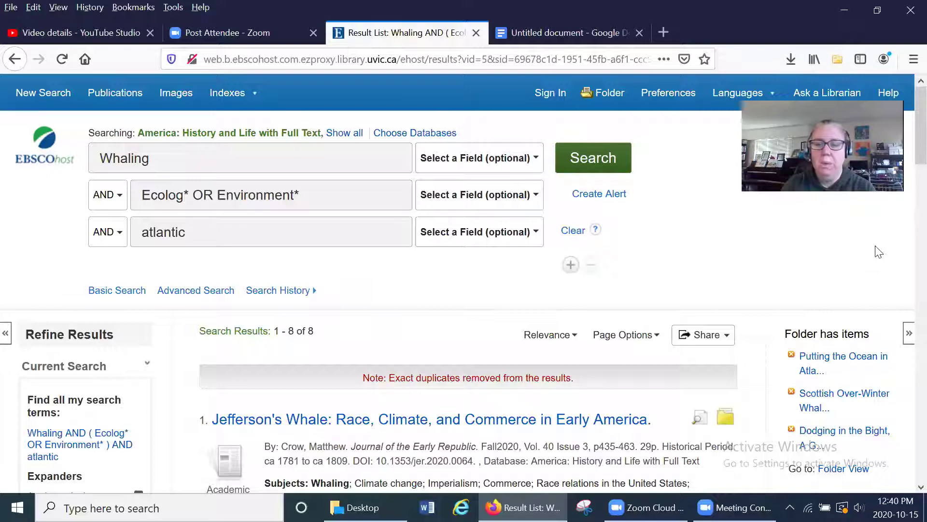
pyautogui.click(611, 94)
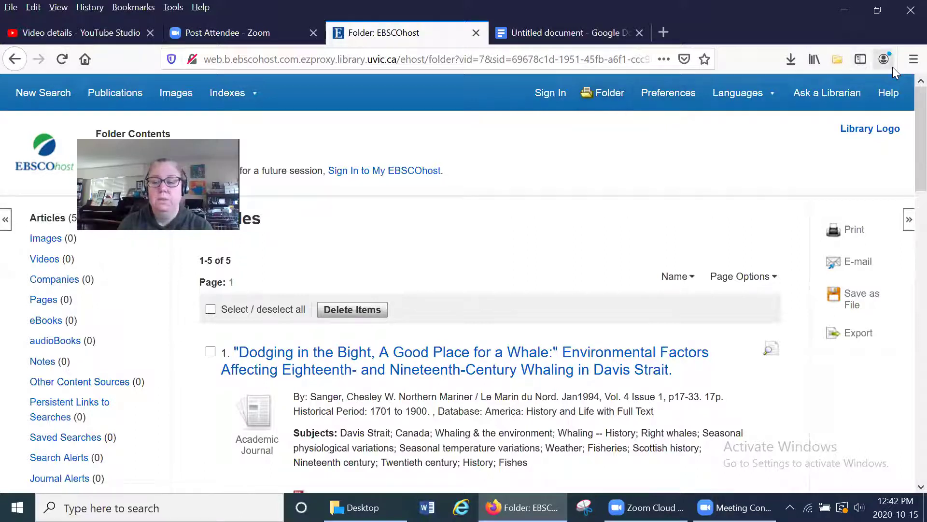
# Step: Open the e-mail form for the folder's articles, check the standard format choices, and set the citation format to Chicago/Turabian: Humanities
pyautogui.click(852, 267)
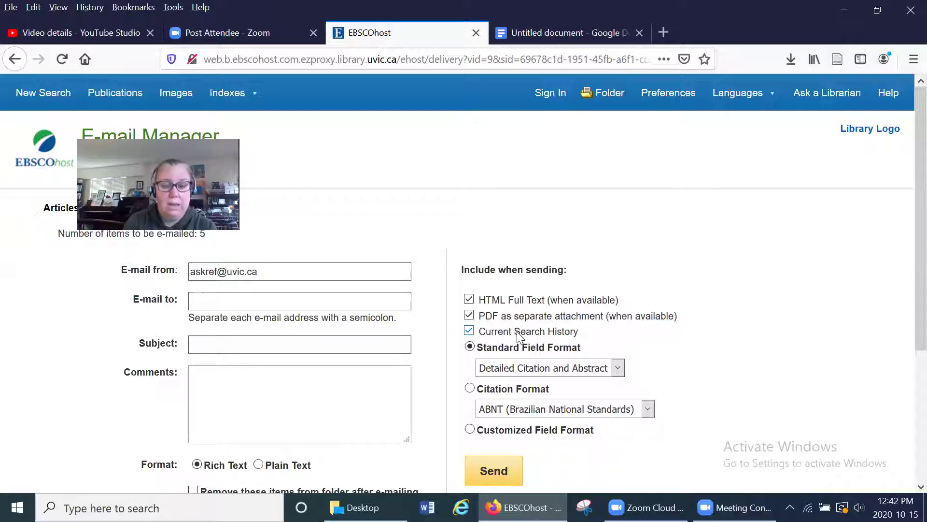
pyautogui.click(523, 369)
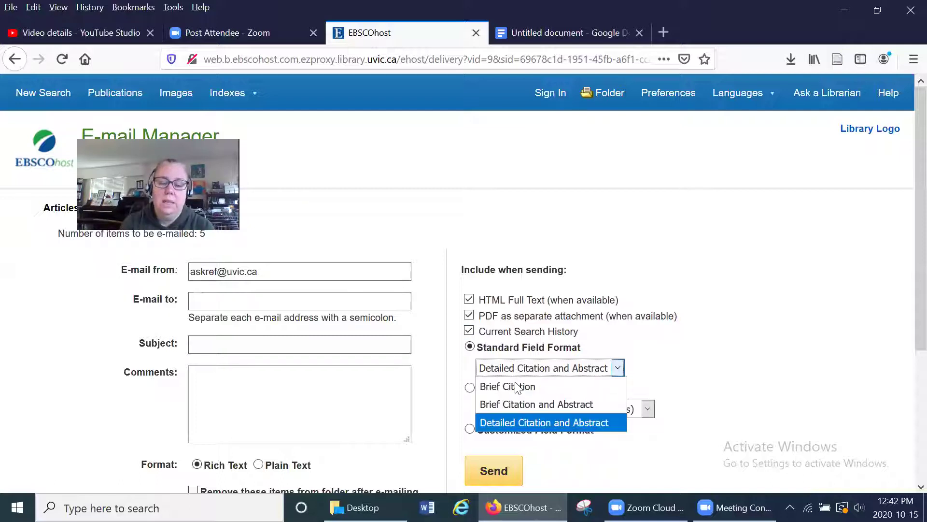
pyautogui.click(522, 414)
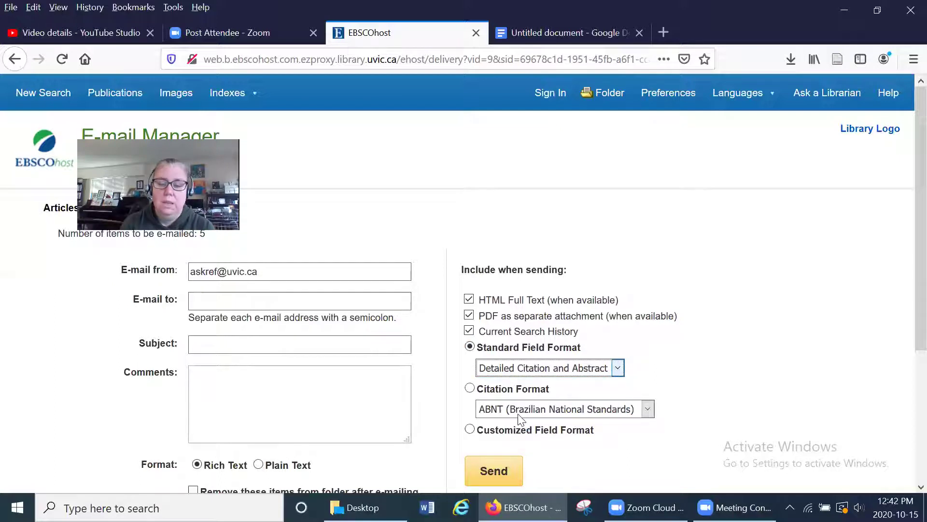
pyautogui.click(521, 415)
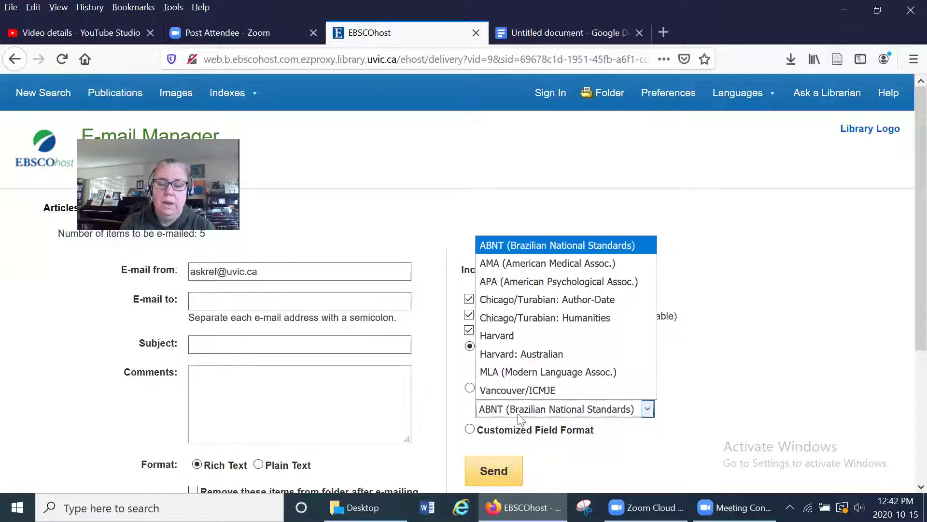
pyautogui.click(599, 318)
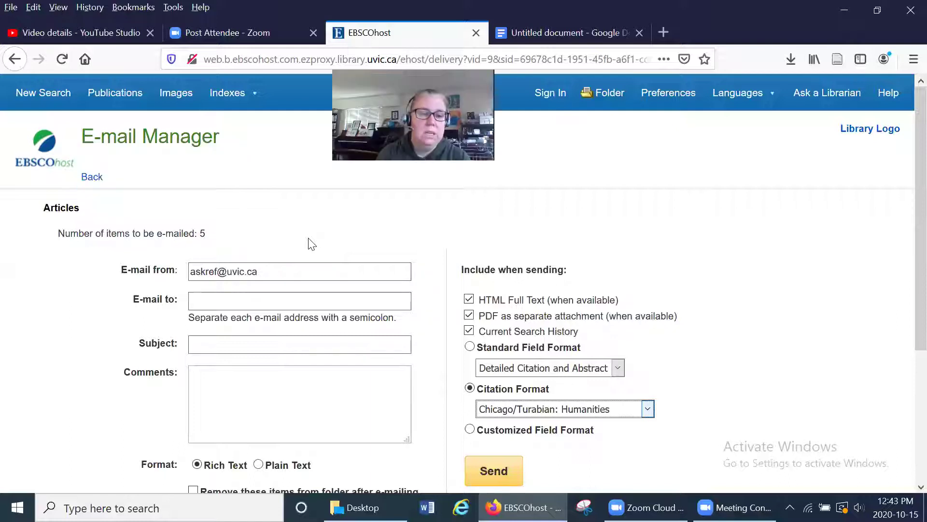
# Step: Leave the e-mail form without sending and return through the folder to the whaling result list
pyautogui.click(91, 177)
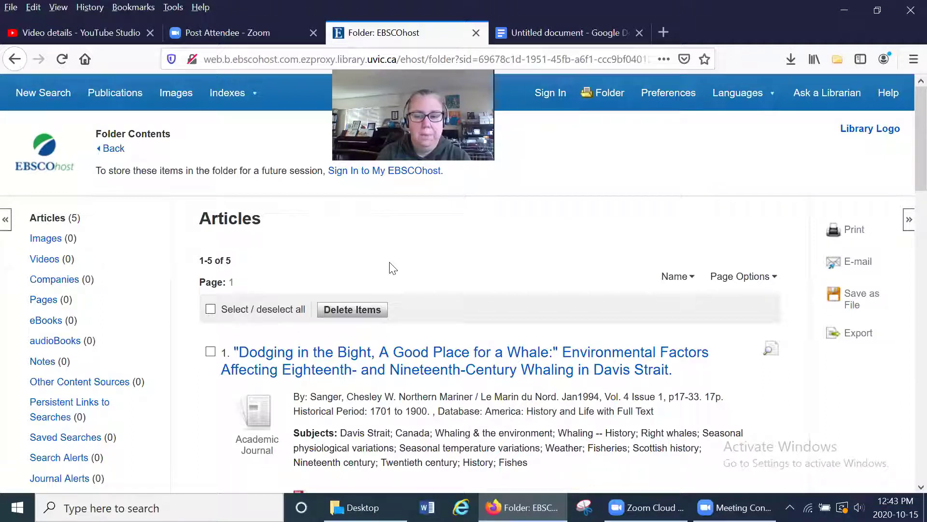
pyautogui.click(14, 59)
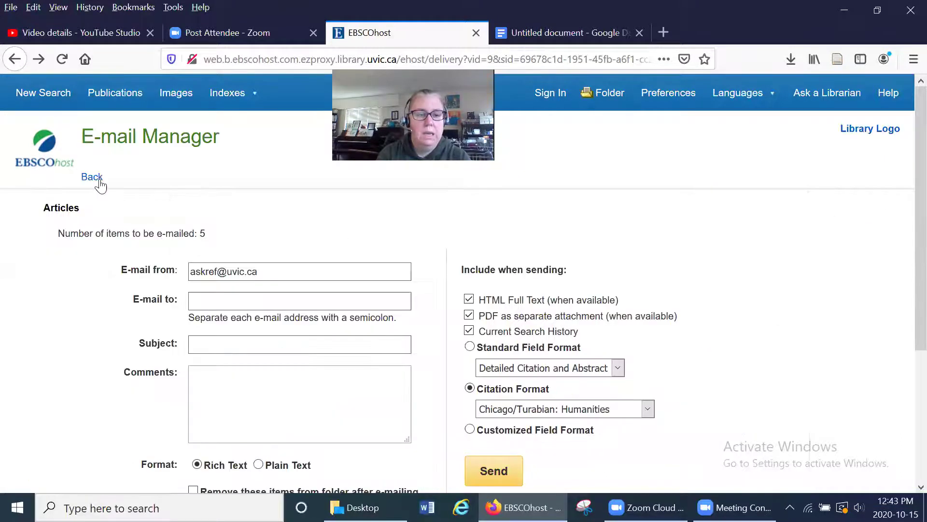
pyautogui.click(98, 183)
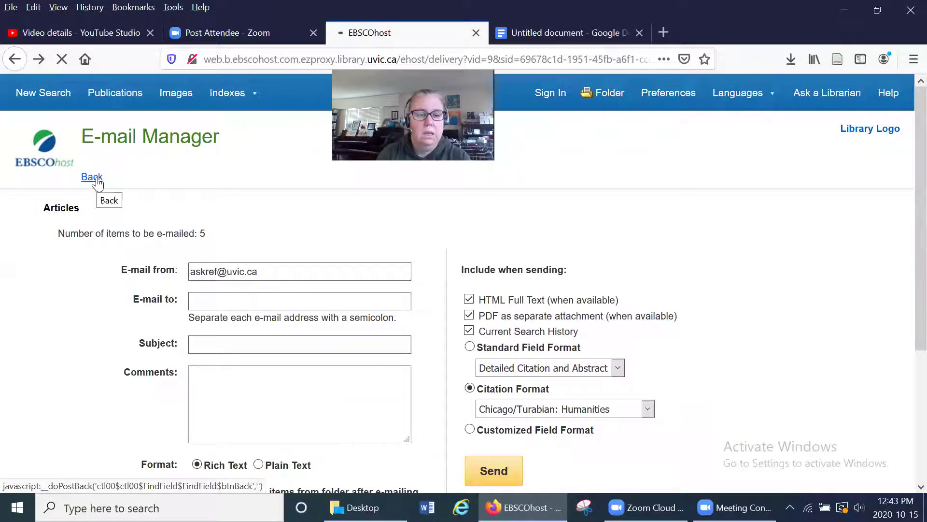
pyautogui.click(118, 153)
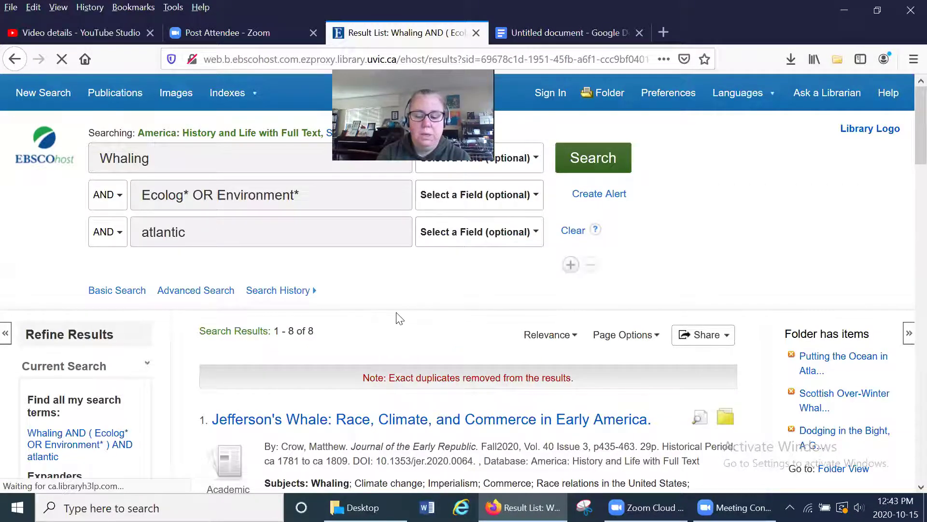
# Step: Examine the result list's refinement options for limits, publication date, source types and databases alongside the listed articles
pyautogui.scroll(-1, 399, 319)
pyautogui.scroll(-5, 398, 319)
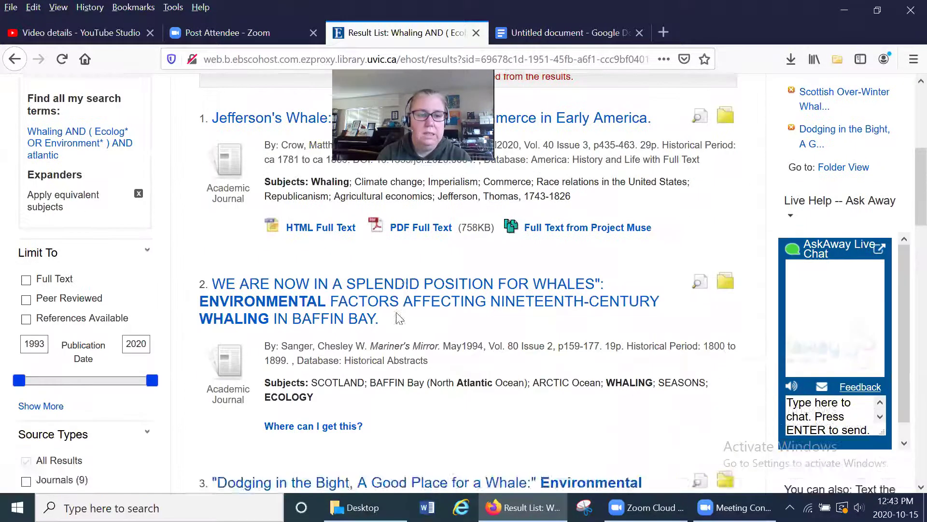
pyautogui.scroll(-1, 397, 319)
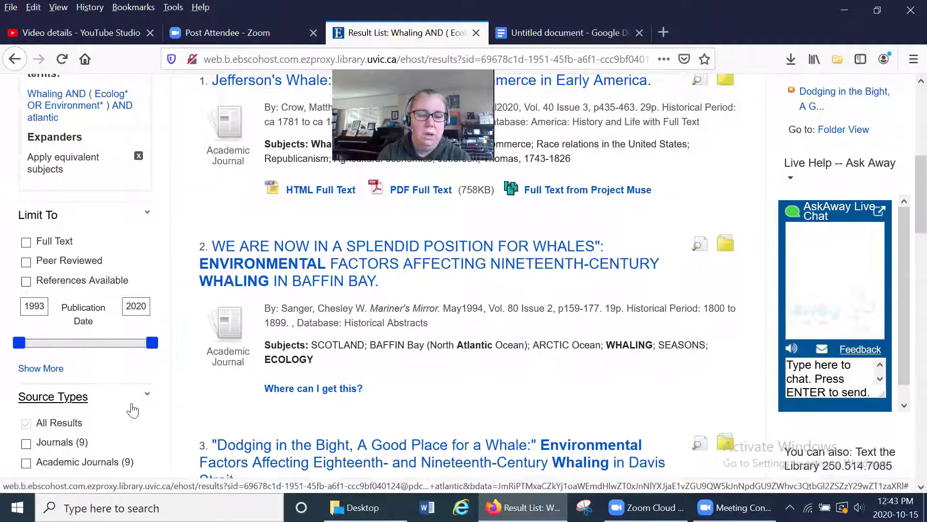
pyautogui.scroll(-4, 132, 410)
pyautogui.scroll(-2, 131, 409)
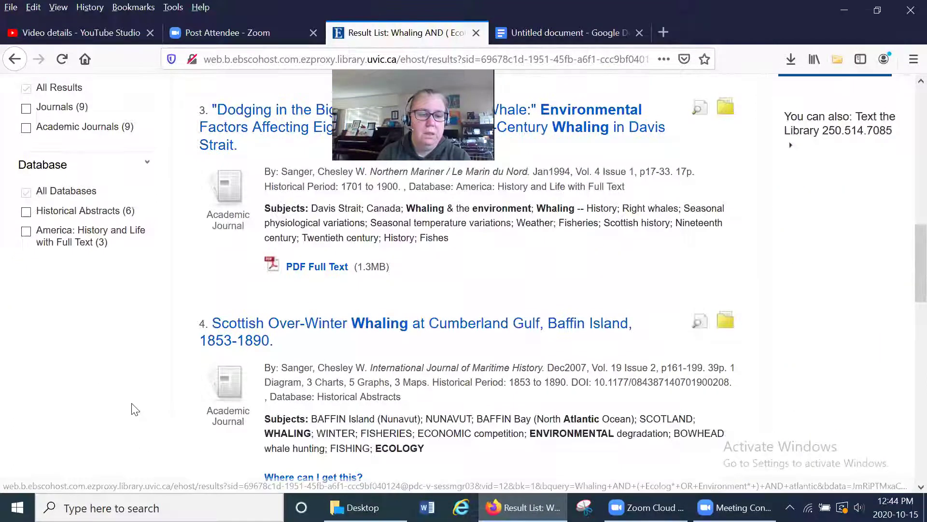
pyautogui.scroll(1, 131, 409)
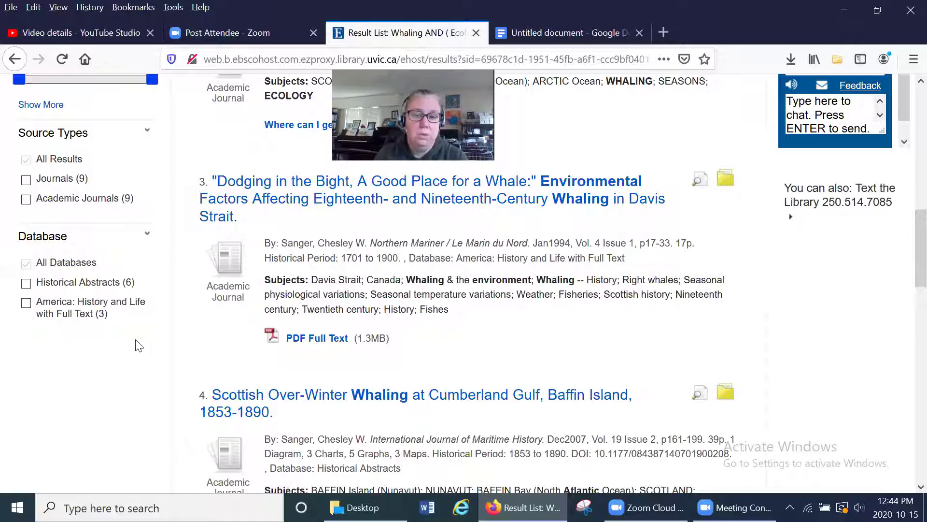
pyautogui.scroll(12, 137, 342)
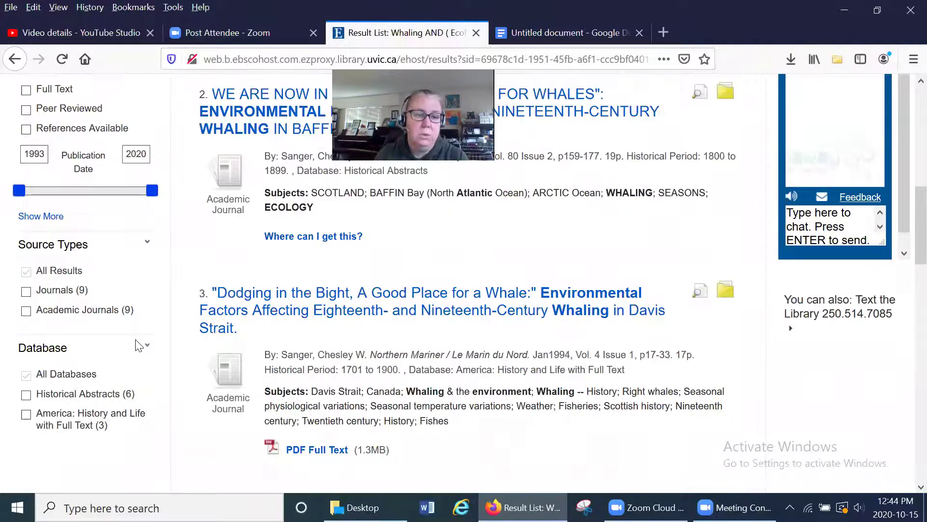
pyautogui.scroll(1, 137, 342)
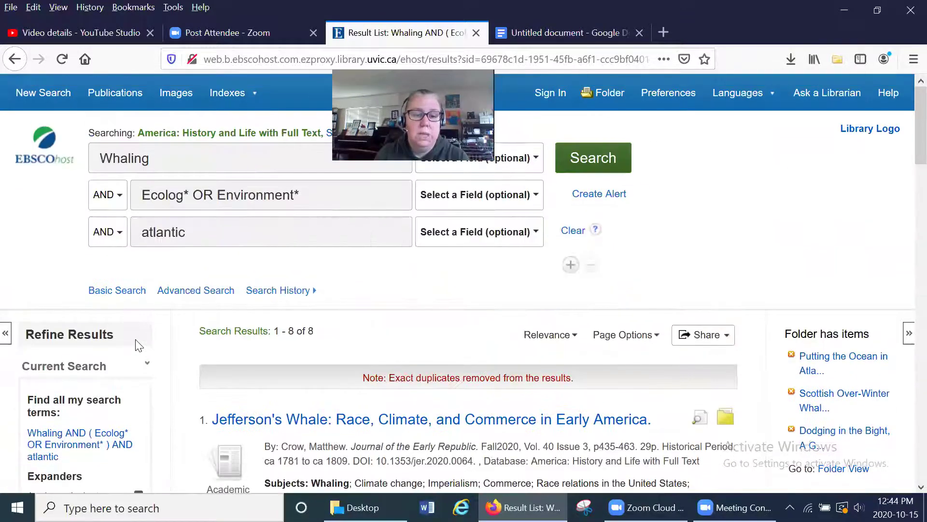
# Step: Expand the search history and review the recorded whaling search with its options and available actions
pyautogui.click(271, 293)
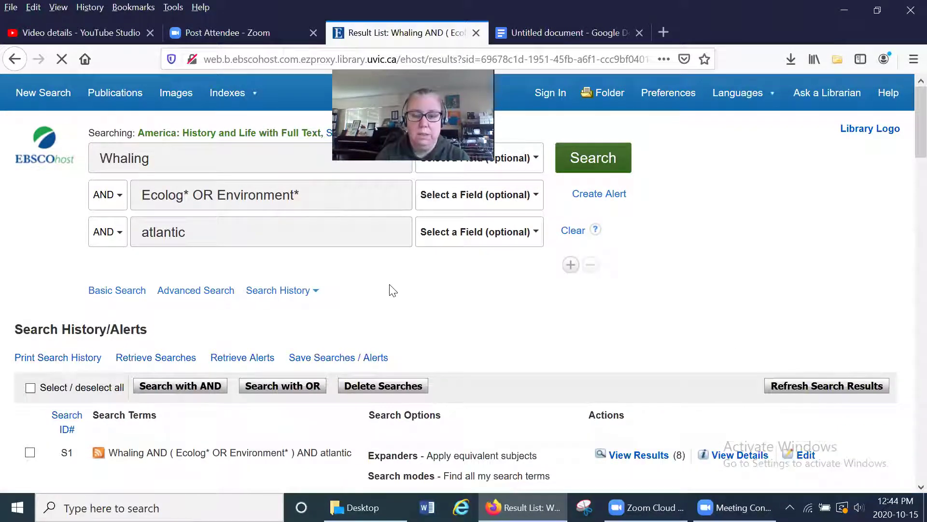
pyautogui.scroll(-2, 393, 290)
pyautogui.scroll(-1, 393, 290)
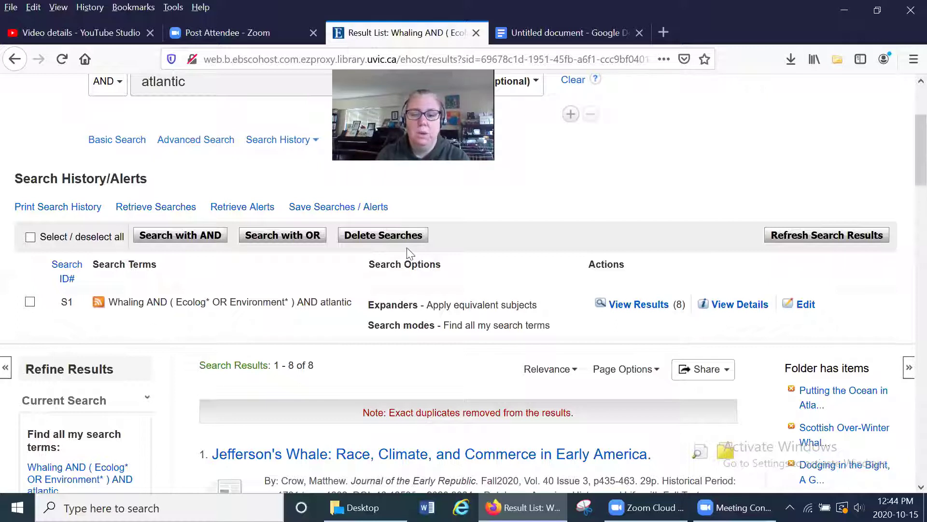
pyautogui.scroll(2, 507, 220)
pyautogui.scroll(2, 506, 217)
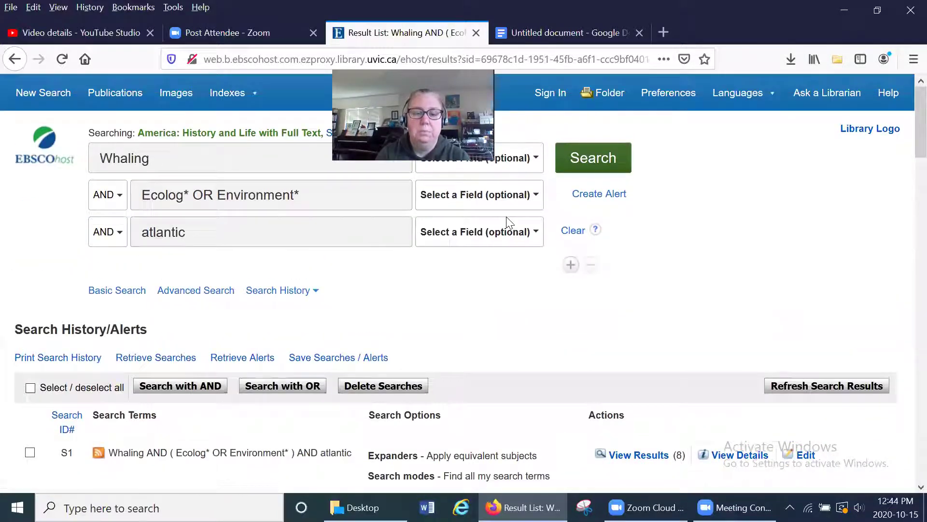
# Step: Add a fourth search row combined with NOT and enter "moby dick" as the excluded term
pyautogui.click(572, 265)
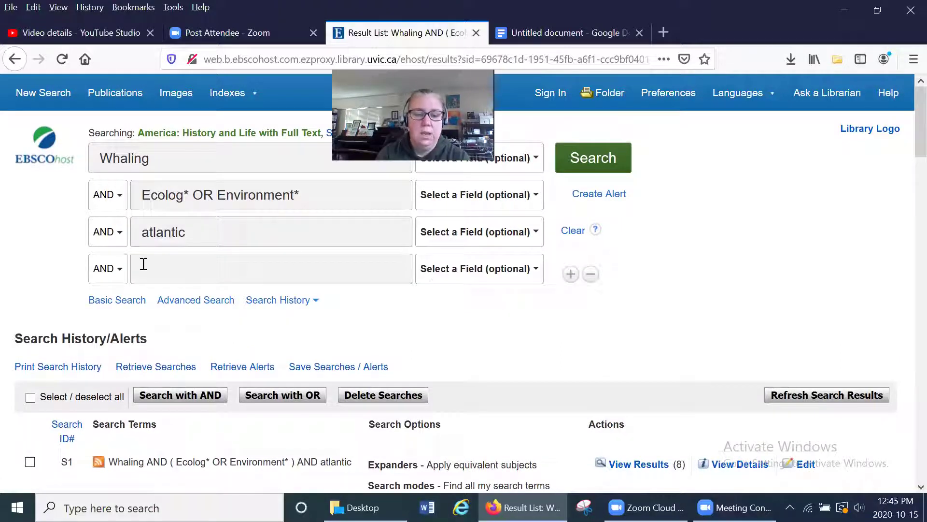
pyautogui.click(121, 274)
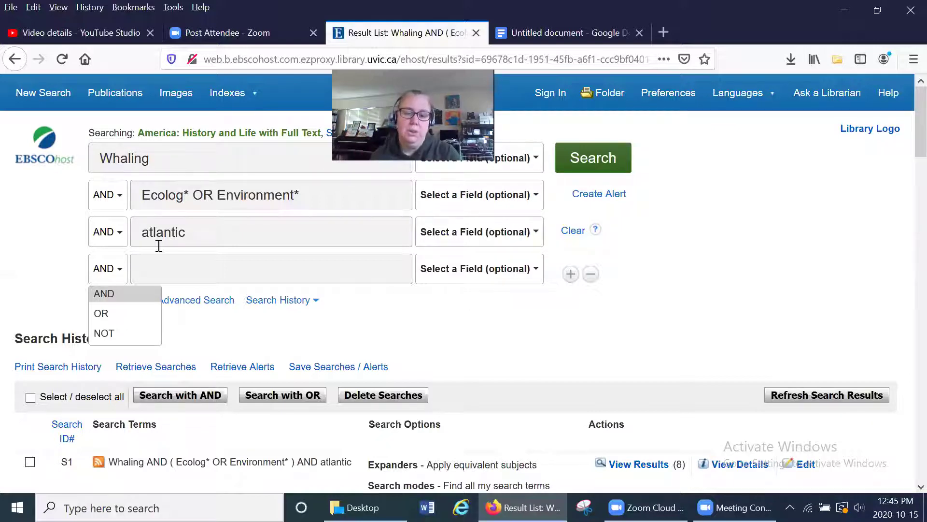
pyautogui.click(102, 333)
pyautogui.click(164, 268)
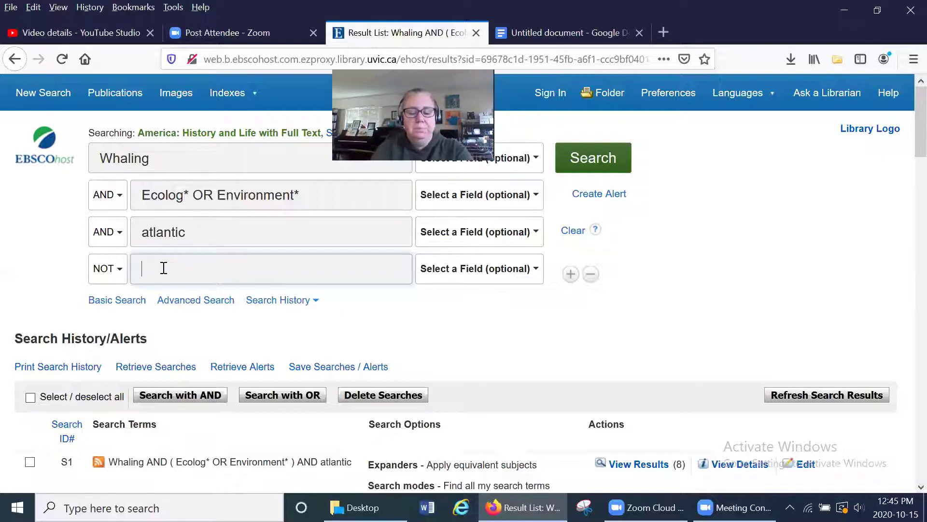
pyautogui.write('moby dick')
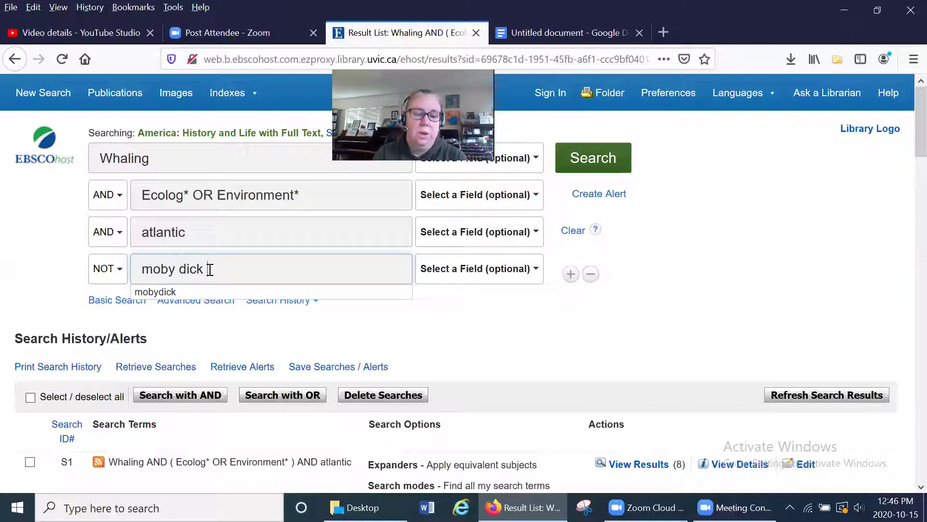
# Step: Clear the excluded term "moby dick" and review the searchable fields offered for the "Whaling" term, leaving the field unselected
pyautogui.moveTo(210, 269); pyautogui.dragTo(135, 265)
pyautogui.press('BackSpace')
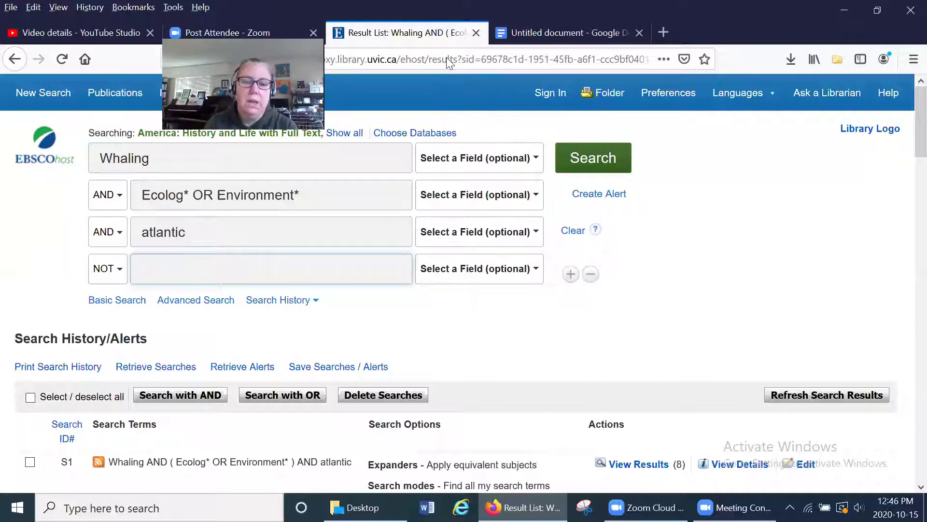
pyautogui.click(539, 160)
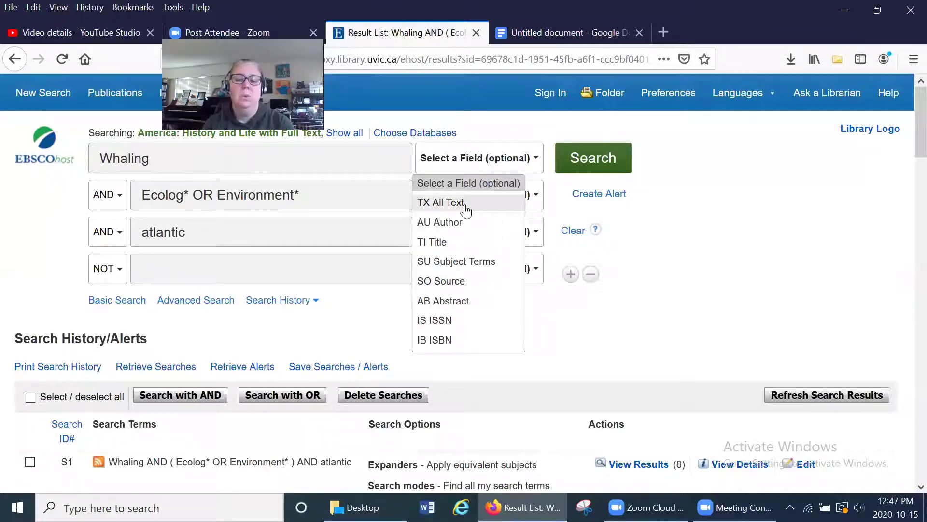
pyautogui.click(661, 235)
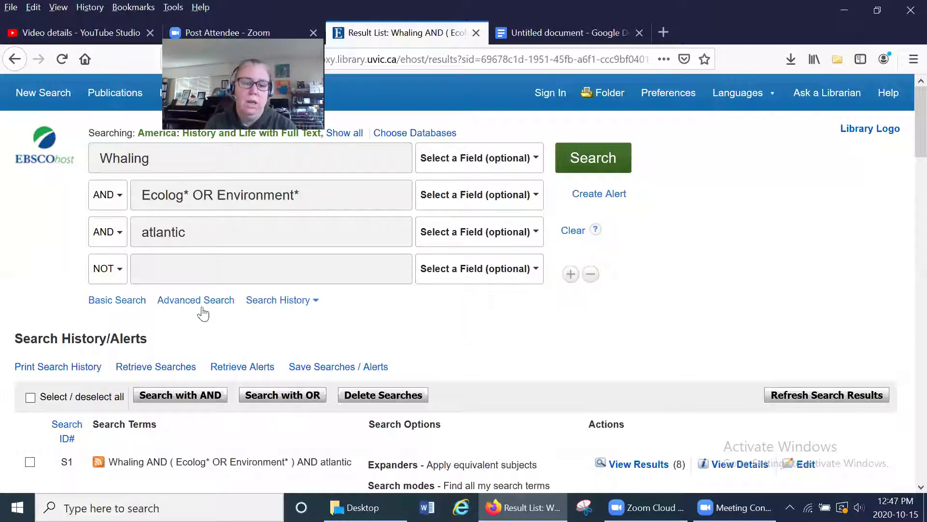
# Step: Switch to the basic search and get its empty search box ready for a query
pyautogui.click(134, 305)
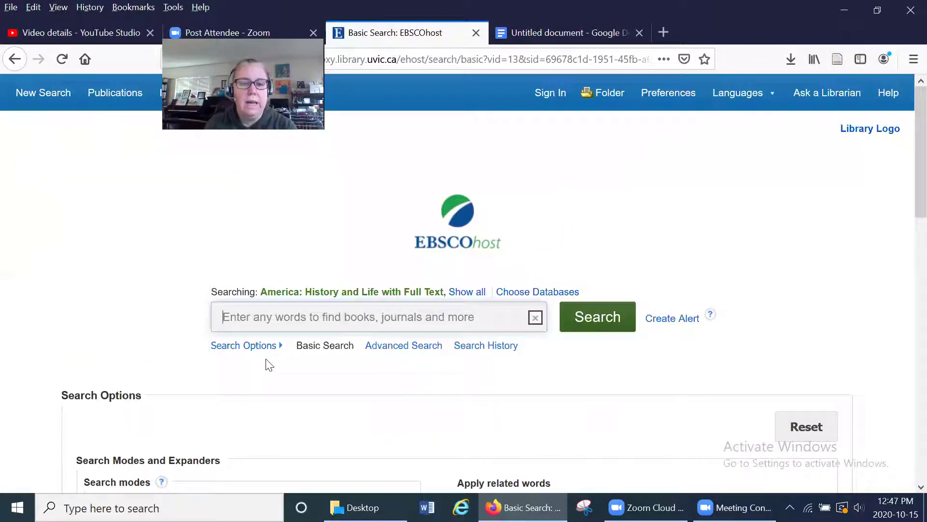
pyautogui.click(240, 315)
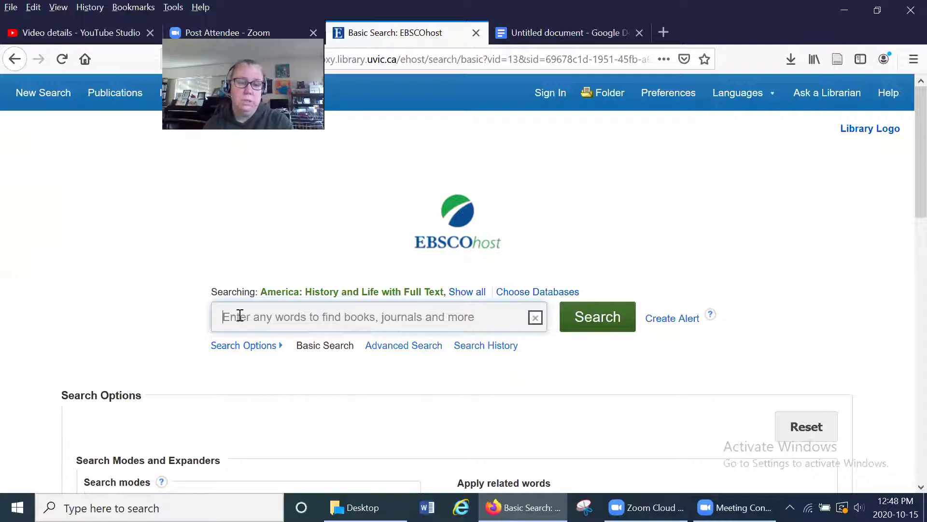